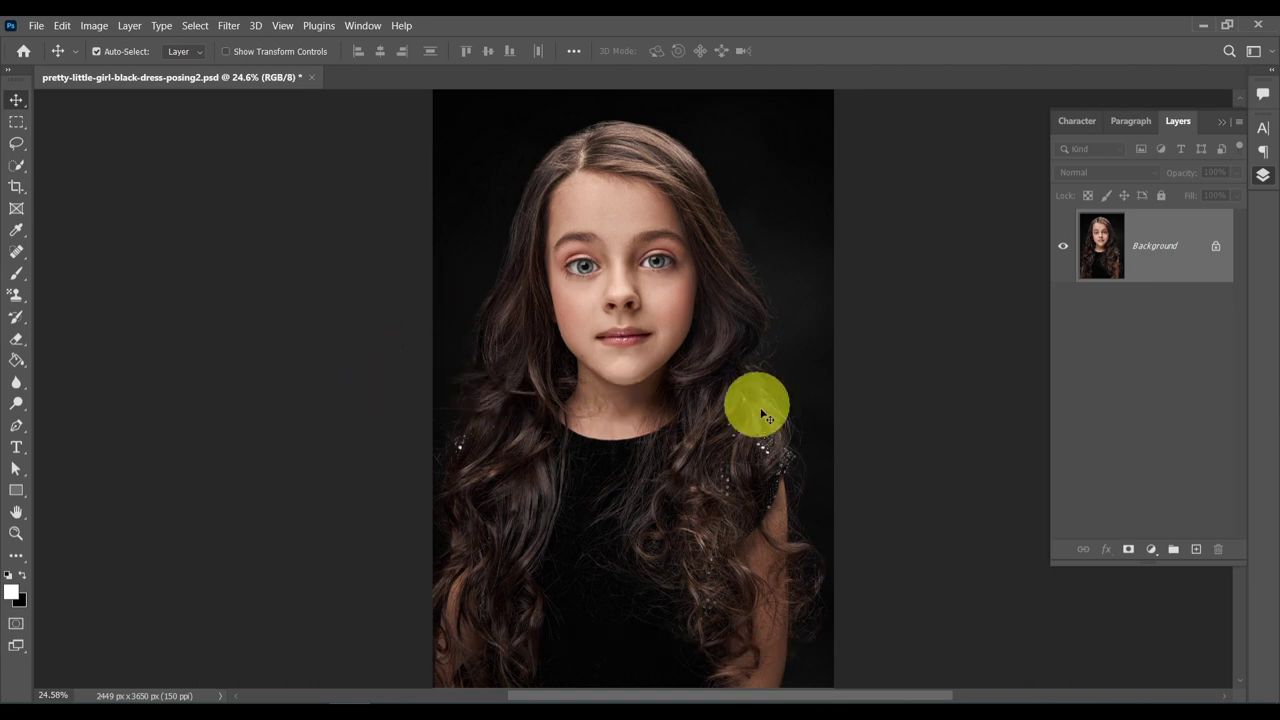
Step: Check the portrait's pixel dimensions and resolution in the Image Size settings
click(91, 29)
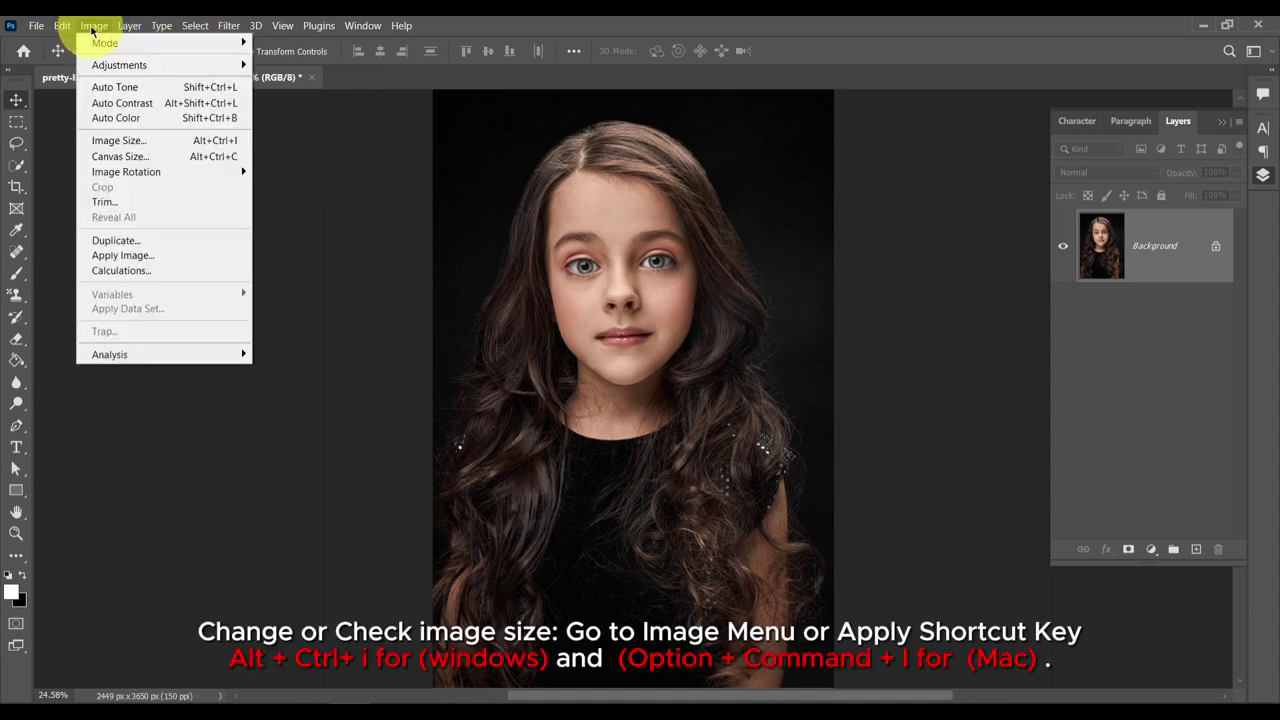
click(112, 142)
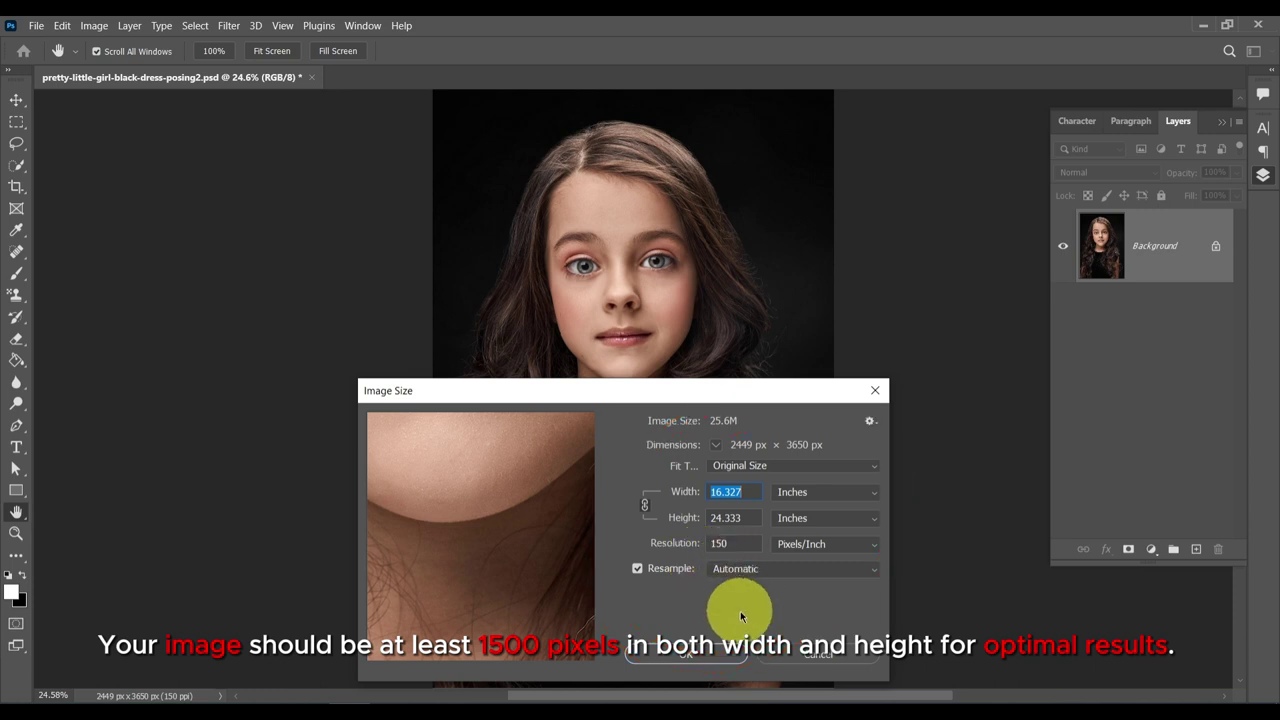
click(690, 655)
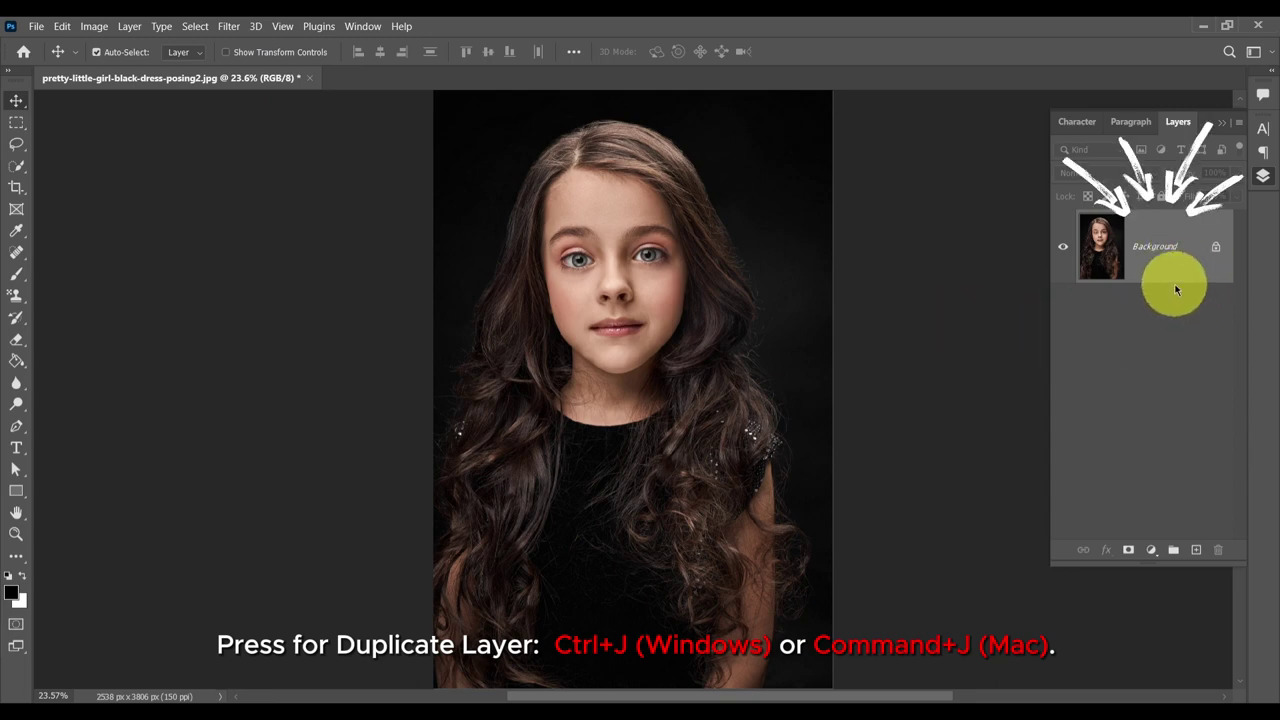
Step: Duplicate the Background layer and invert the colors of the copy
key(ctrl+j)
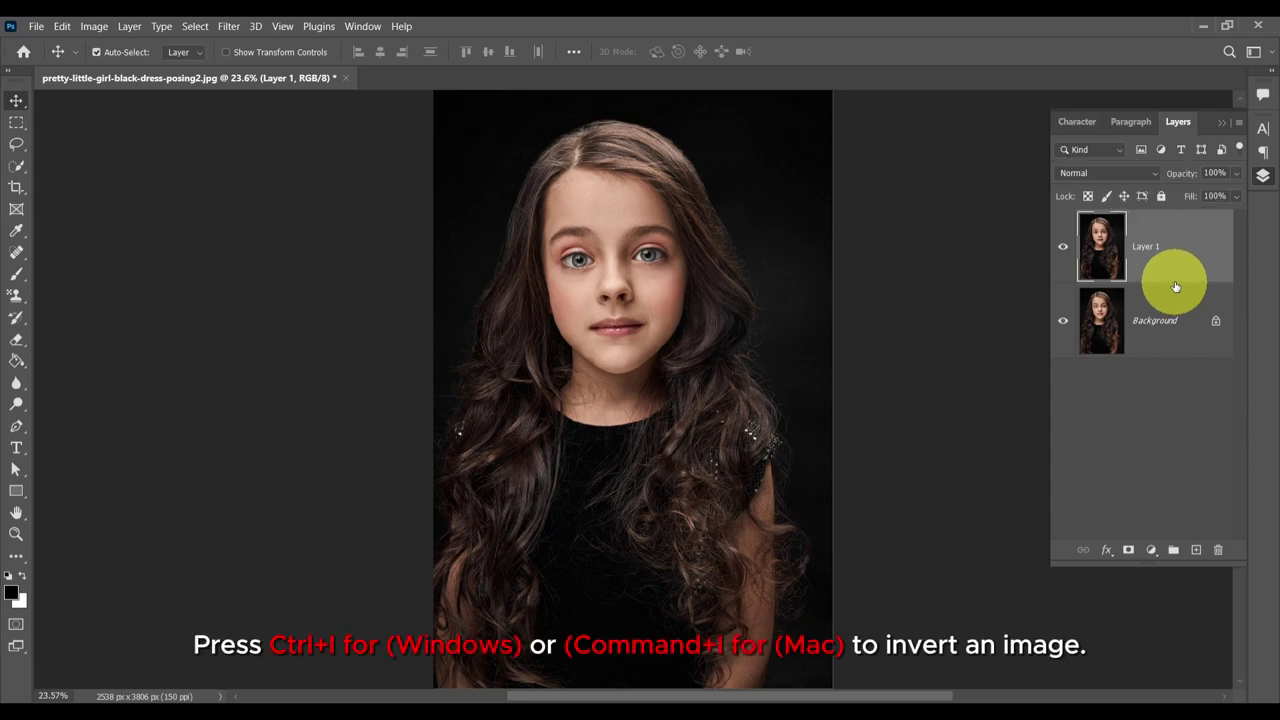
key(ctrl)
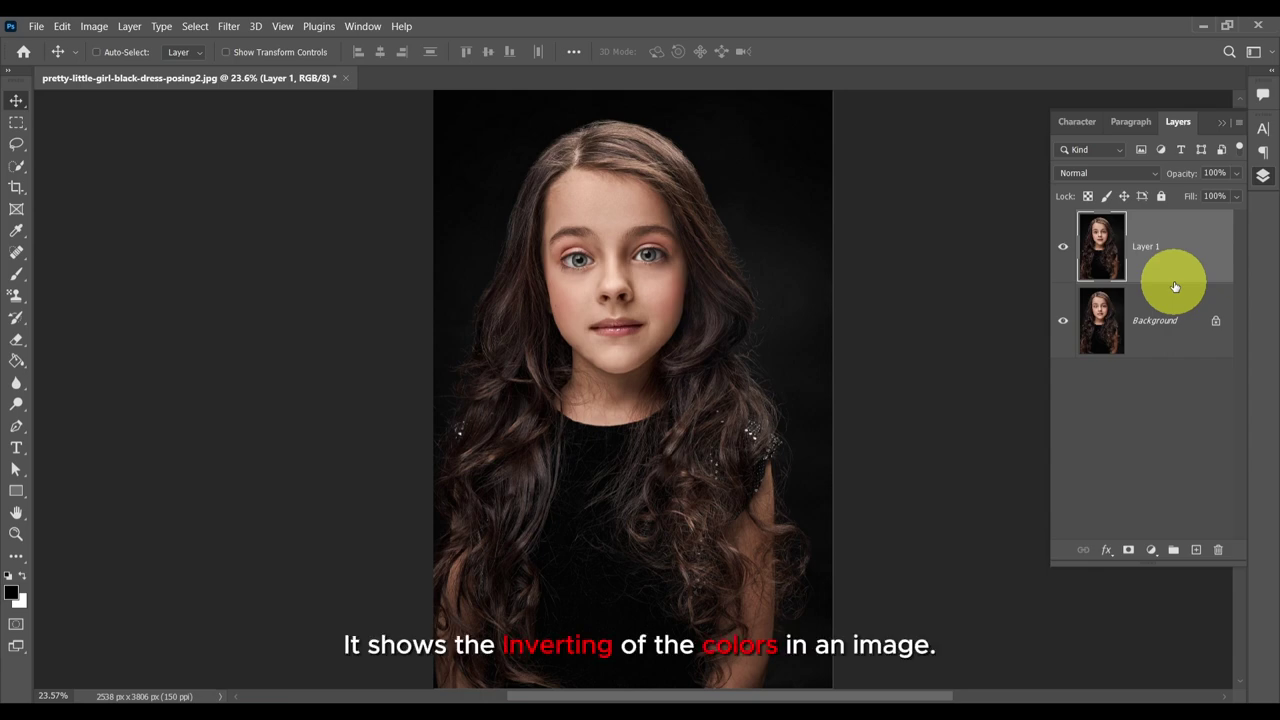
key(ctrl+i)
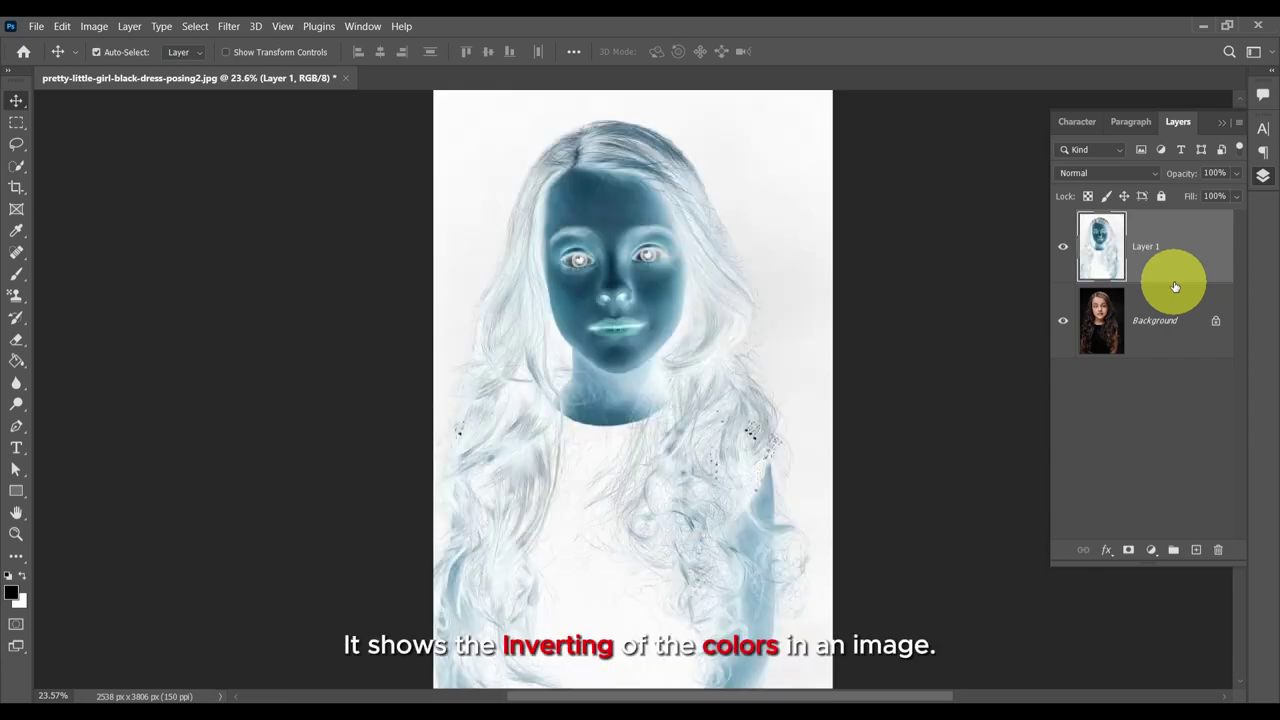
Step: Set the inverted layer's blend mode to Color Dodge and apply a Gaussian Blur with a radius of about 30 pixels
click(1154, 174)
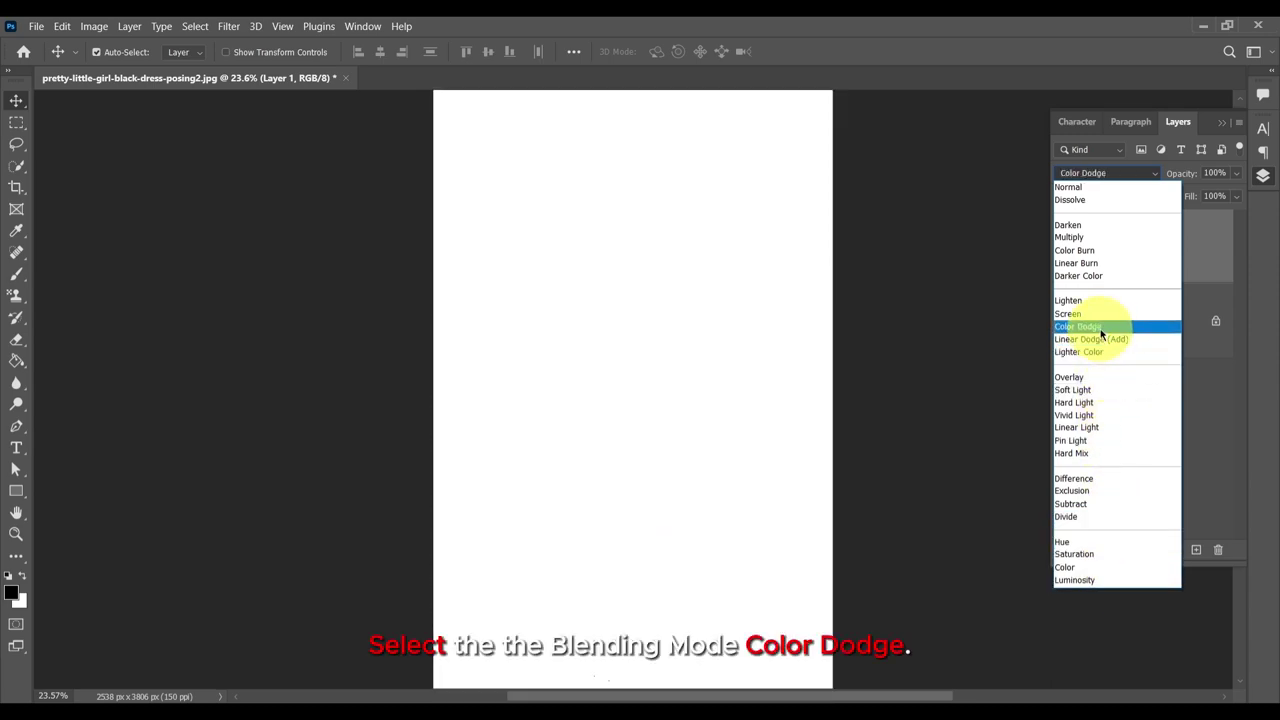
click(1100, 327)
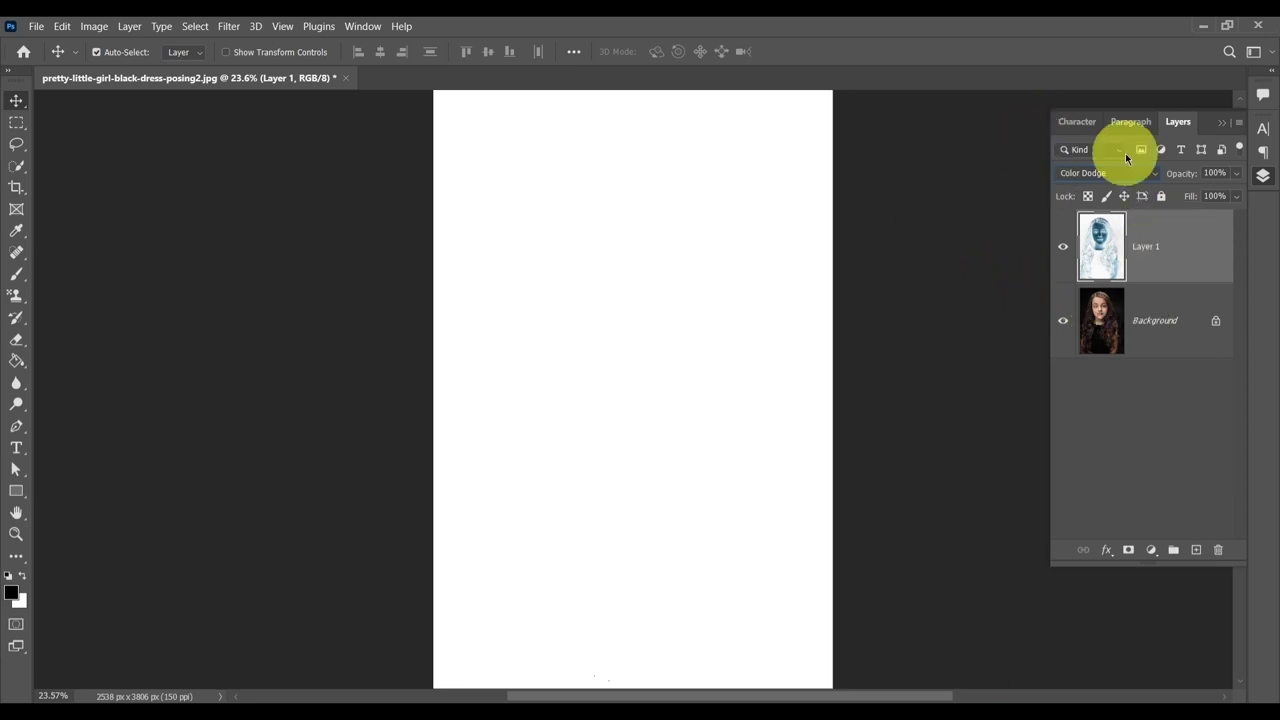
click(229, 30)
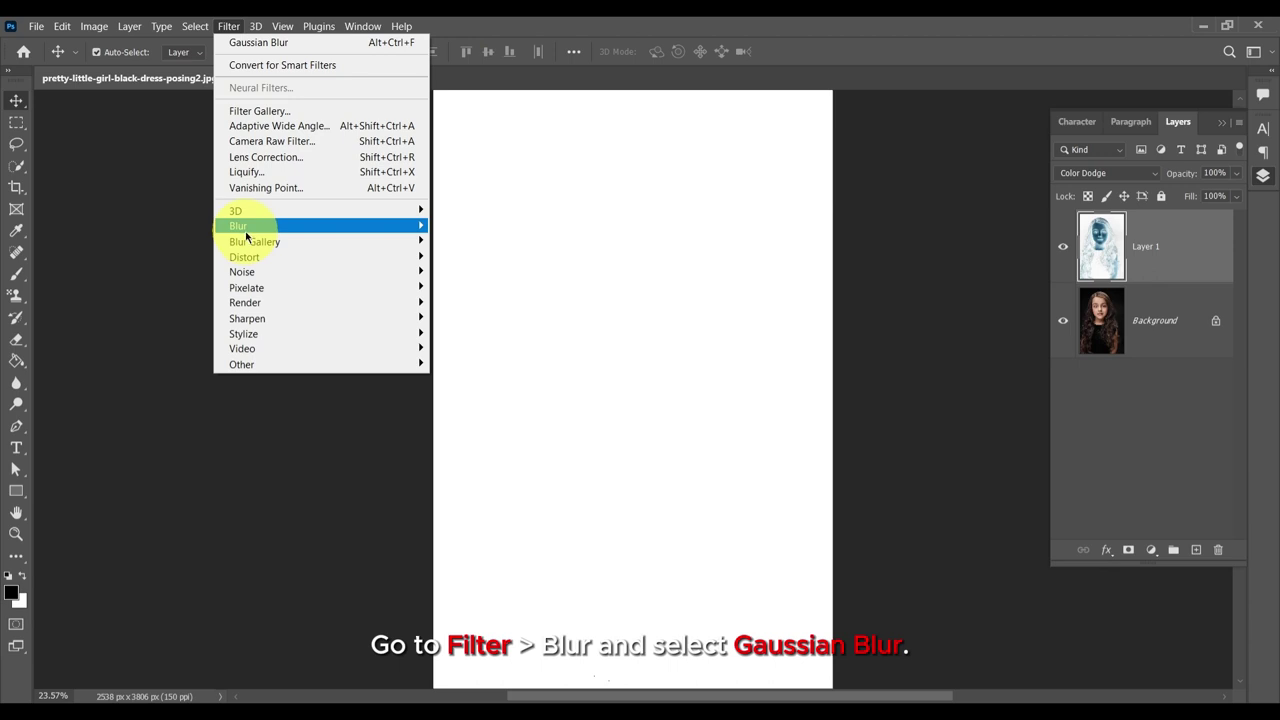
mouse_move(249, 228)
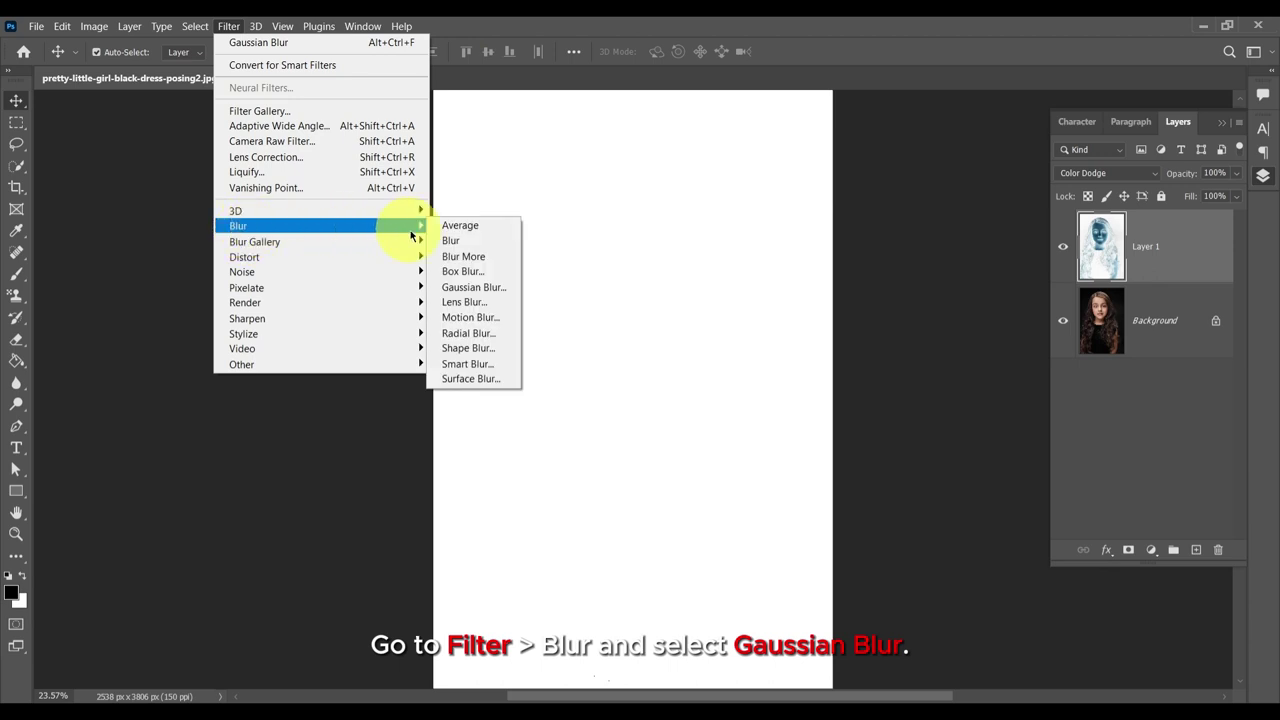
click(470, 287)
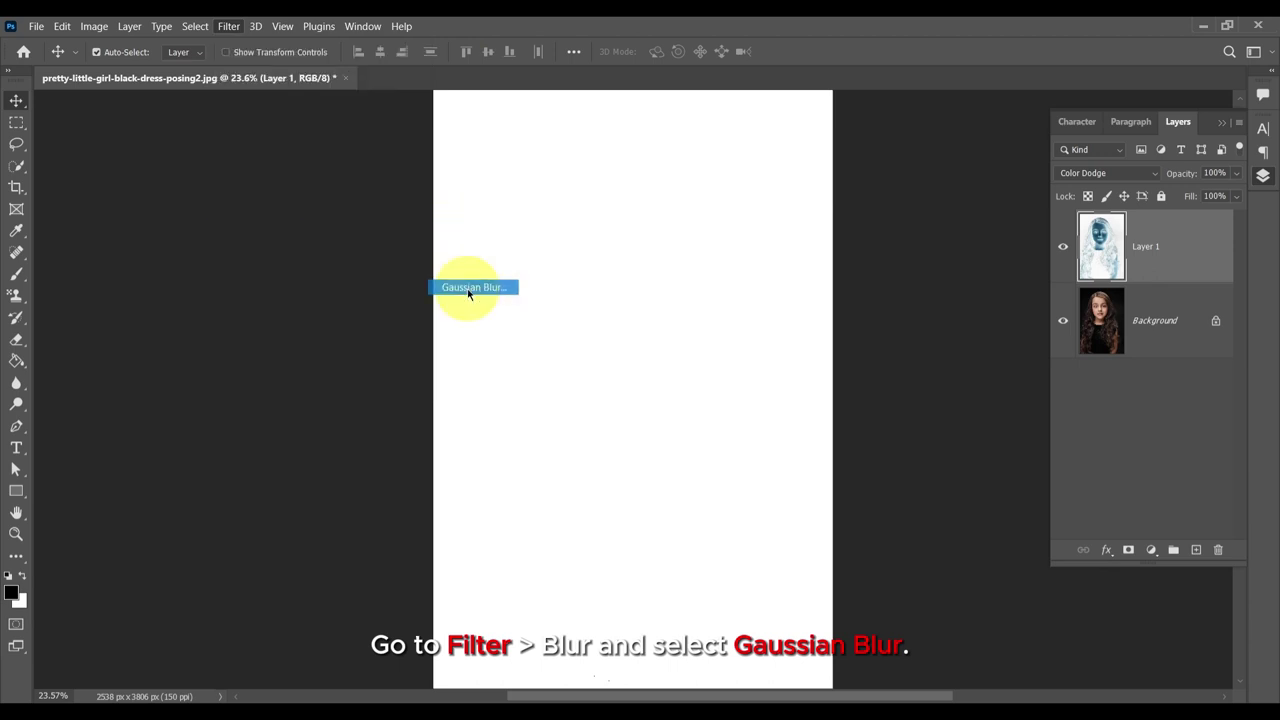
drag(309, 171, 299, 204)
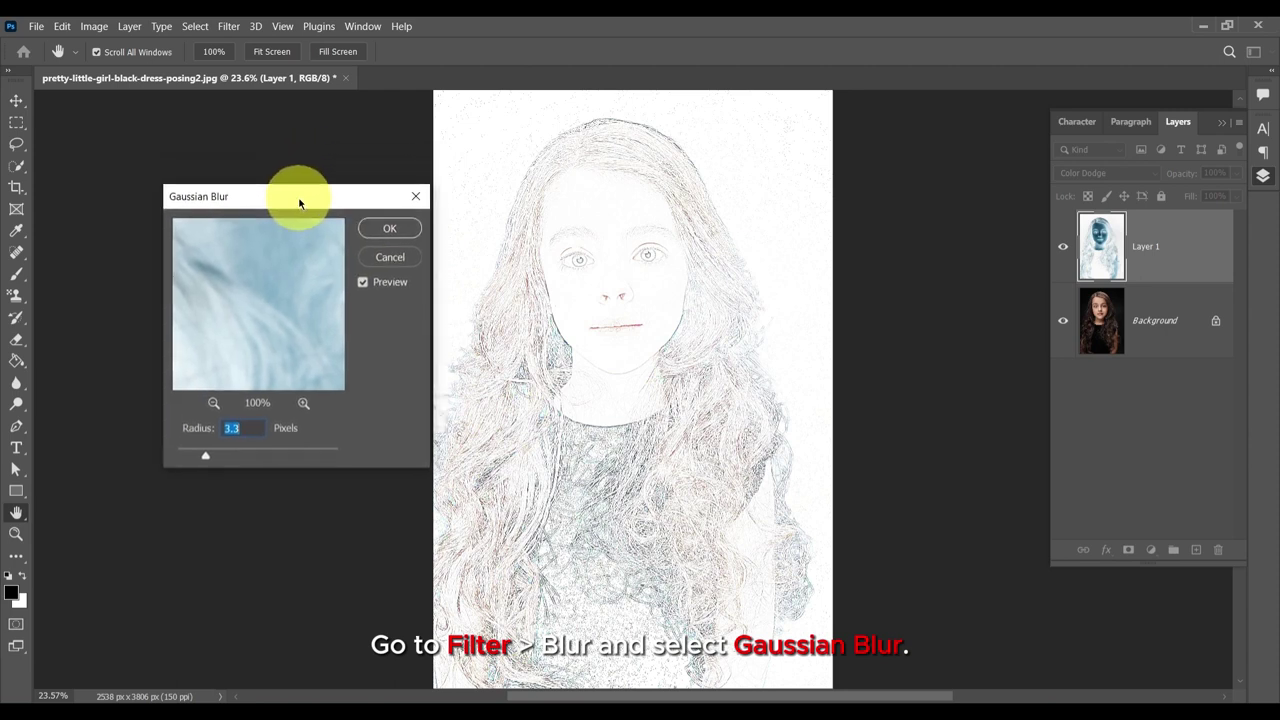
drag(207, 456, 255, 456)
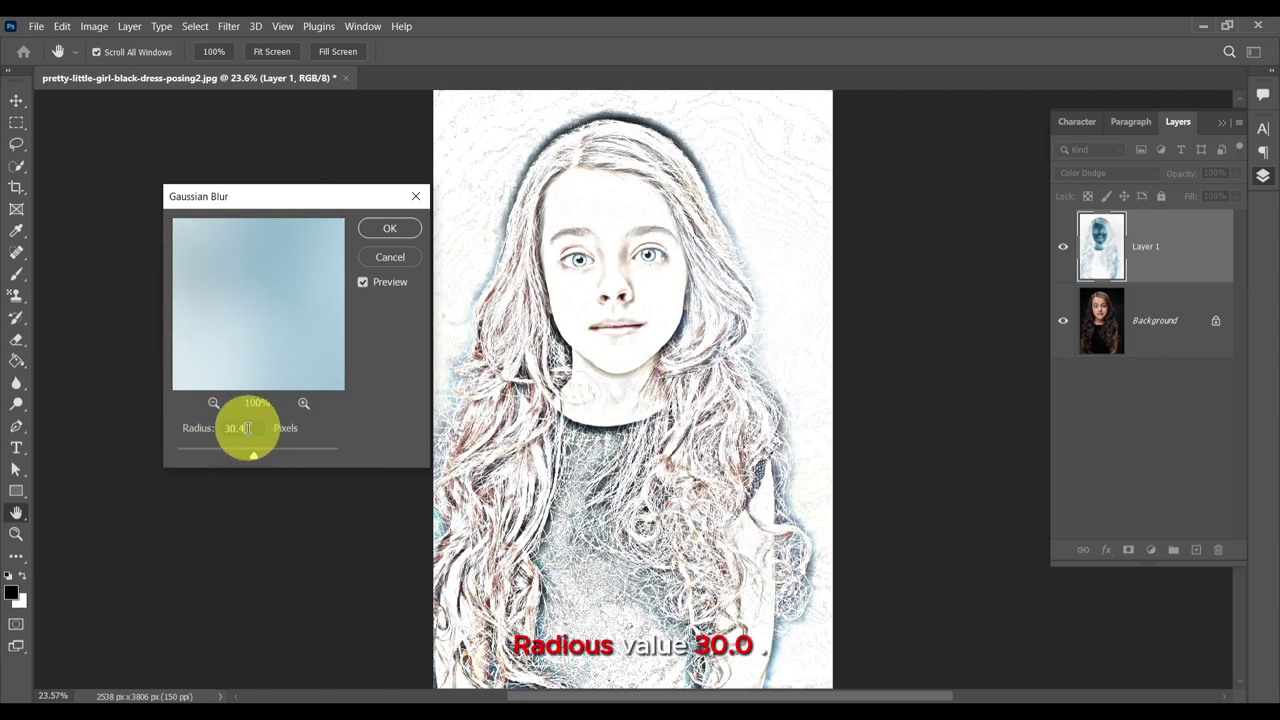
click(390, 230)
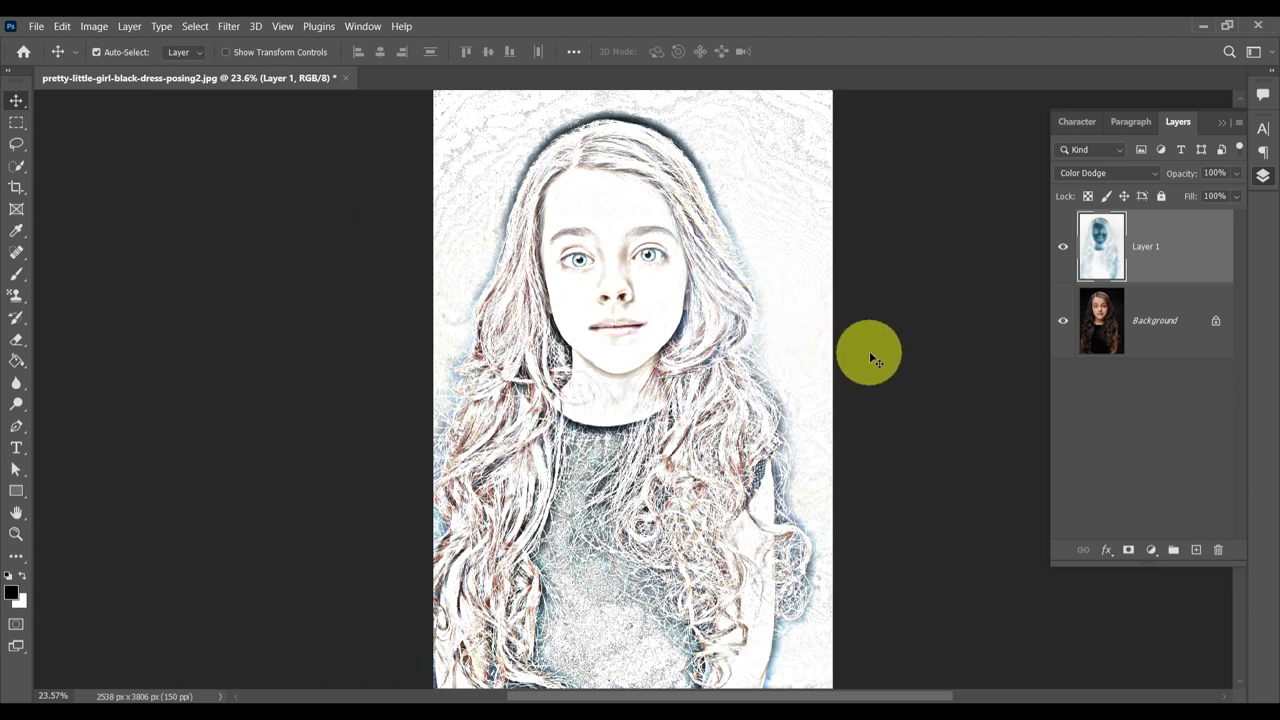
Step: Desaturate the inverted layer and stamp all visible layers into a new merged layer
key(ctrl)
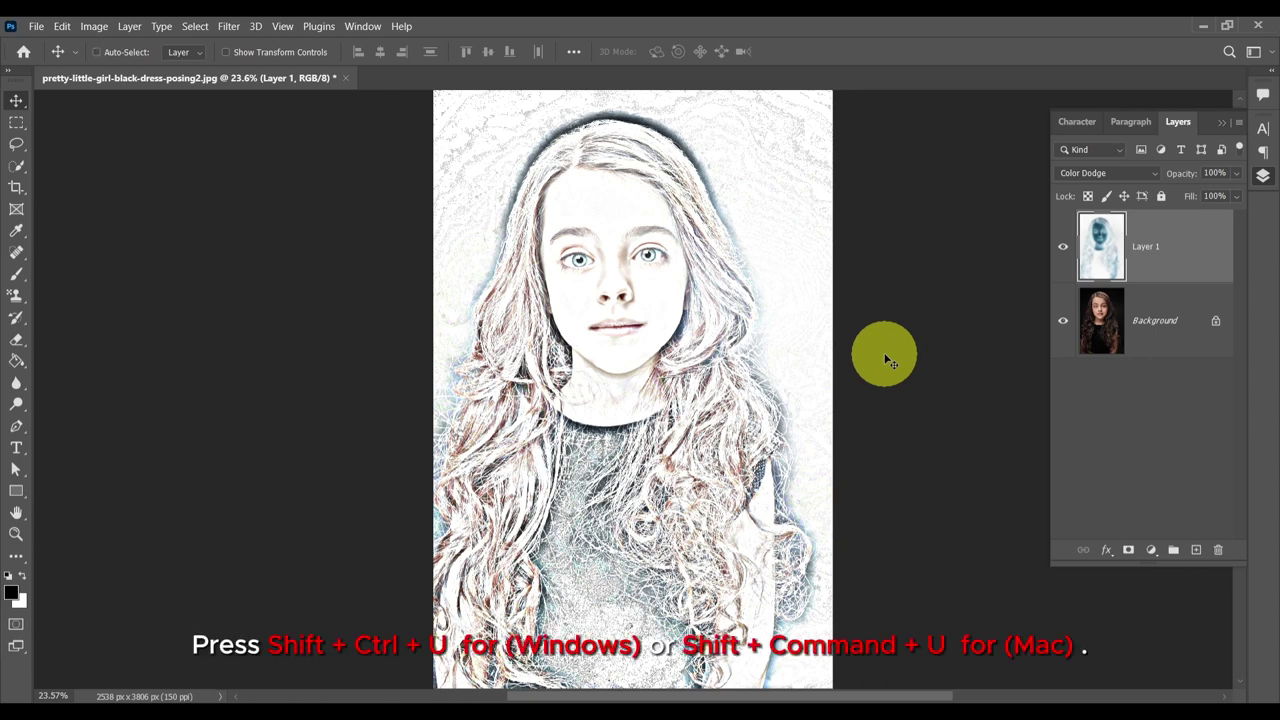
key(shift+ctrl+u)
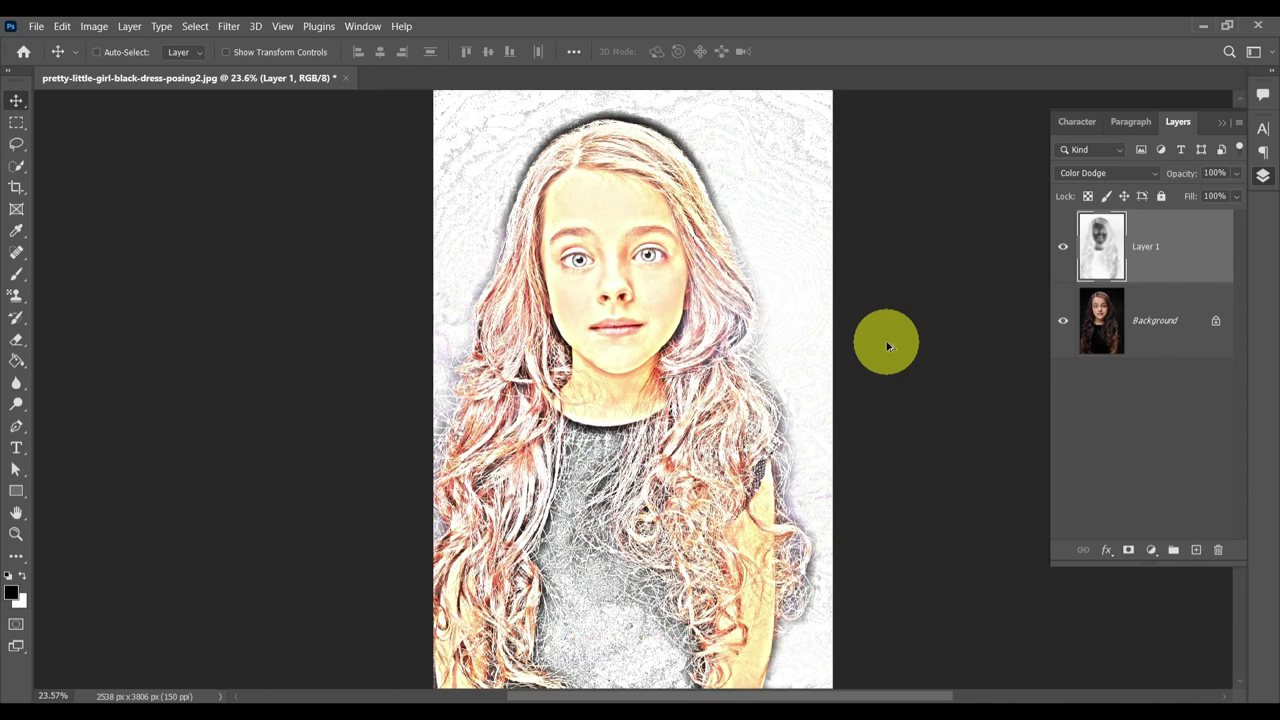
key(ctrl+shift+alt+e)
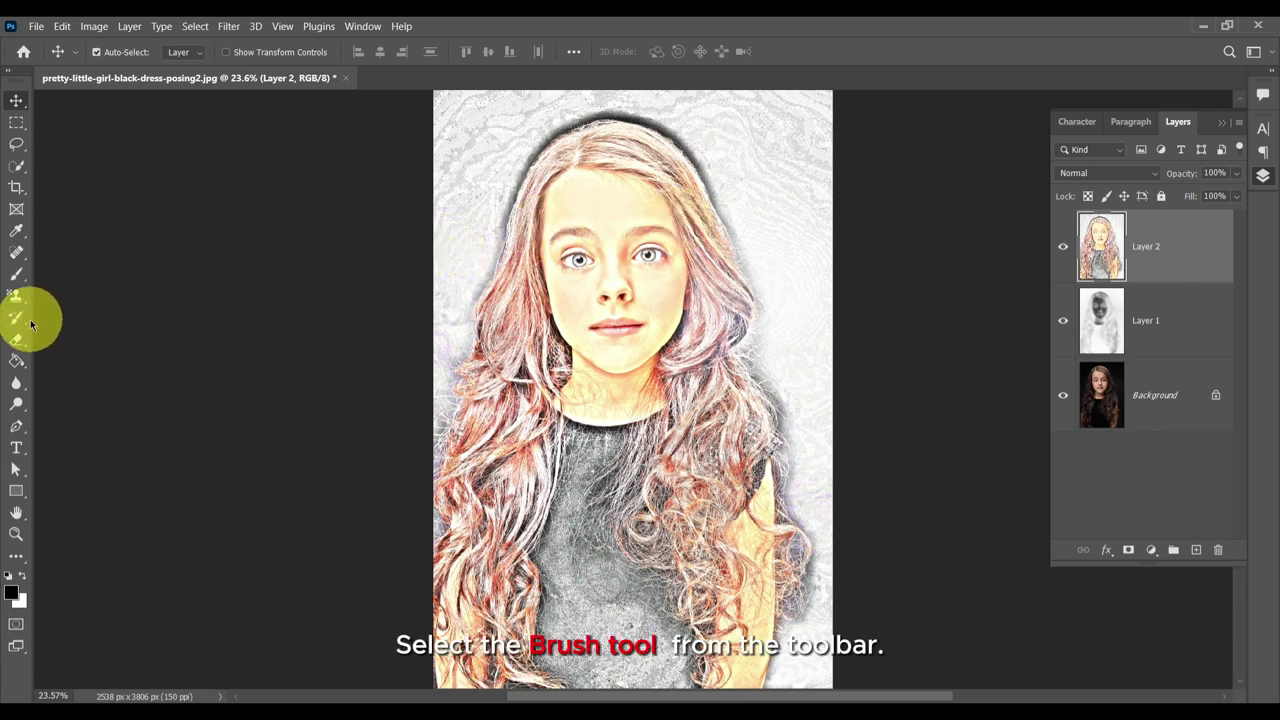
Step: Set up the Brush tool with white as the foreground color, a soft 1102 px tip and 50% opacity
drag(15, 277, 82, 277)
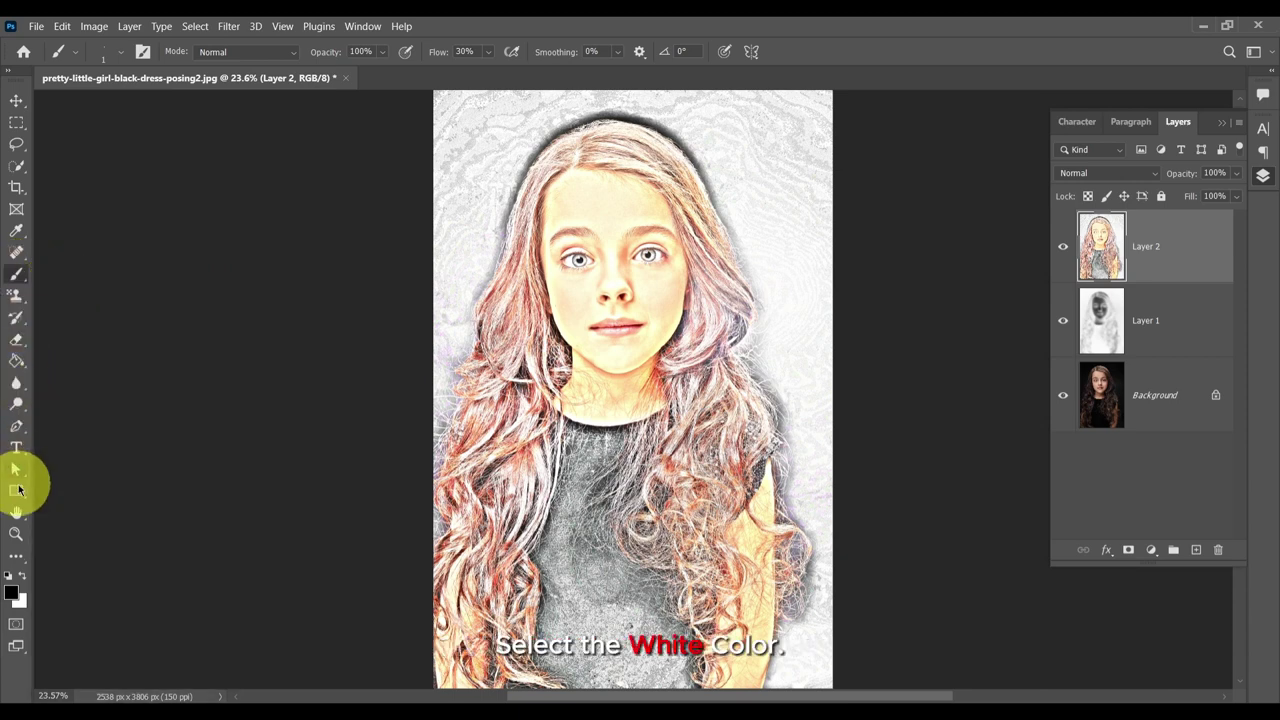
click(22, 575)
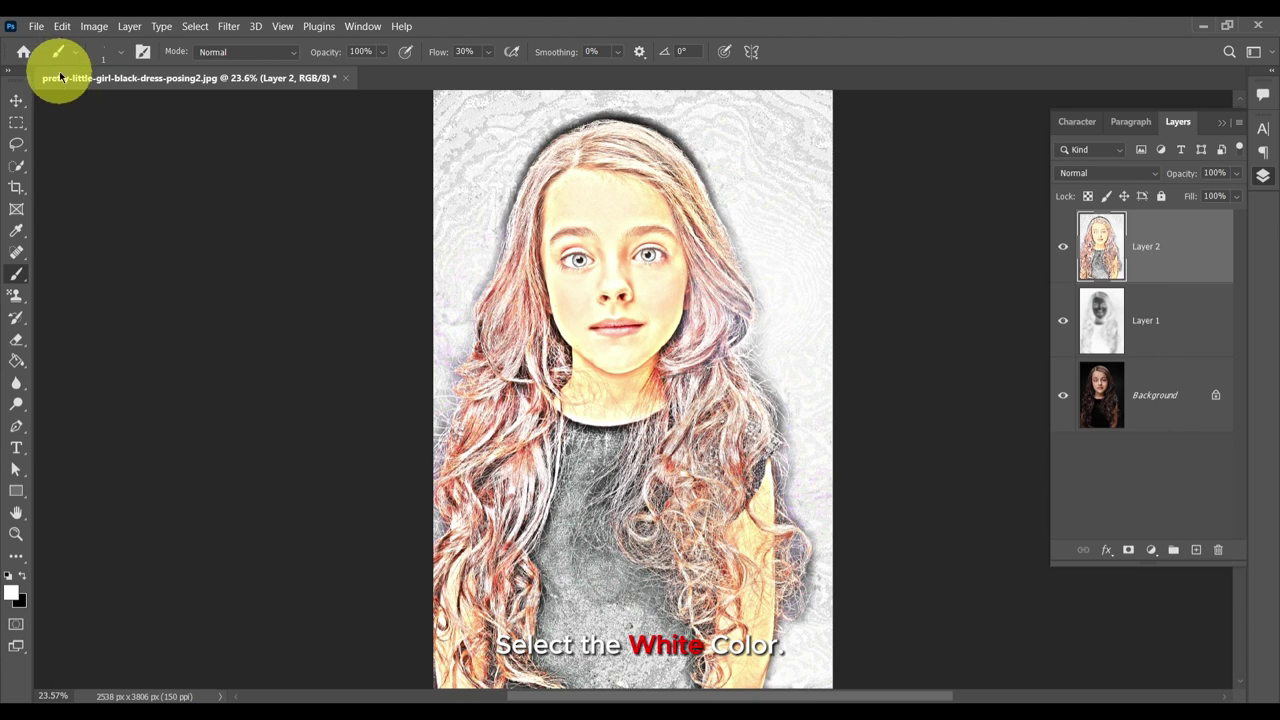
click(121, 52)
mouse_move(93, 108)
mouse_down()
mouse_move(191, 104)
mouse_move(192, 143)
mouse_move(90, 142)
mouse_move(94, 131)
mouse_up()
click(383, 52)
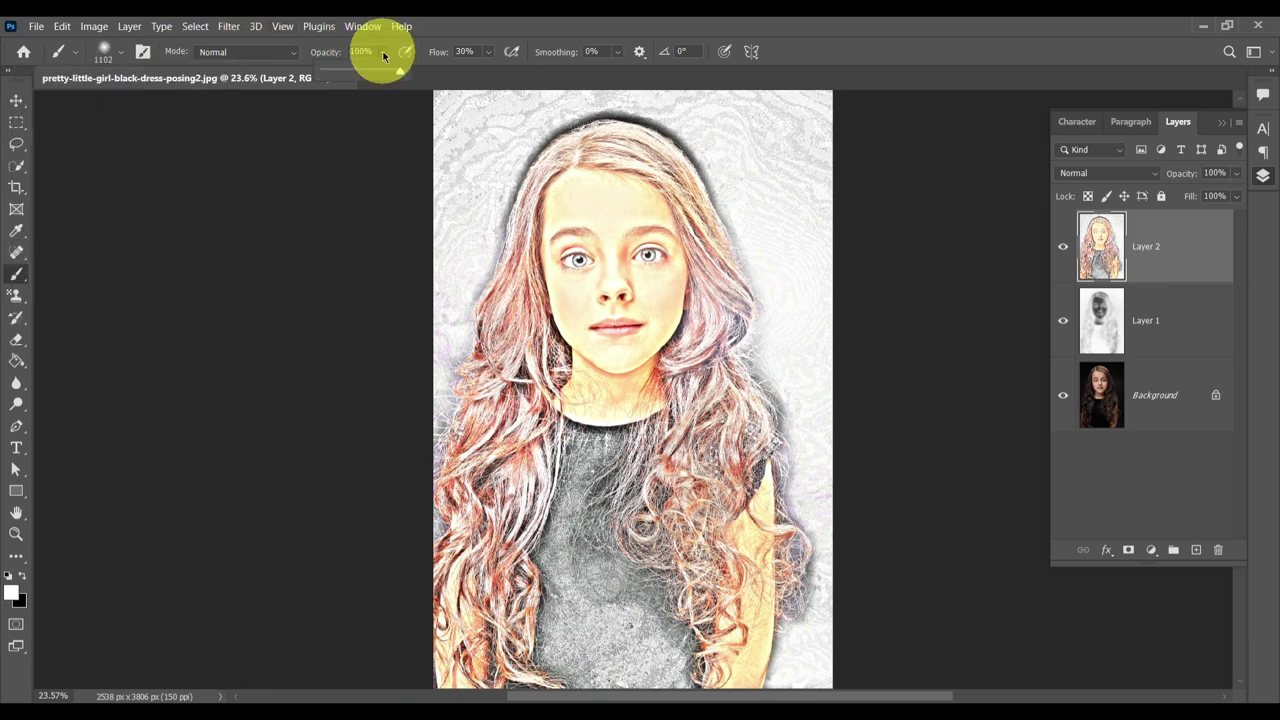
mouse_move(399, 70)
mouse_down()
mouse_move(362, 72)
mouse_move(357, 209)
mouse_up()
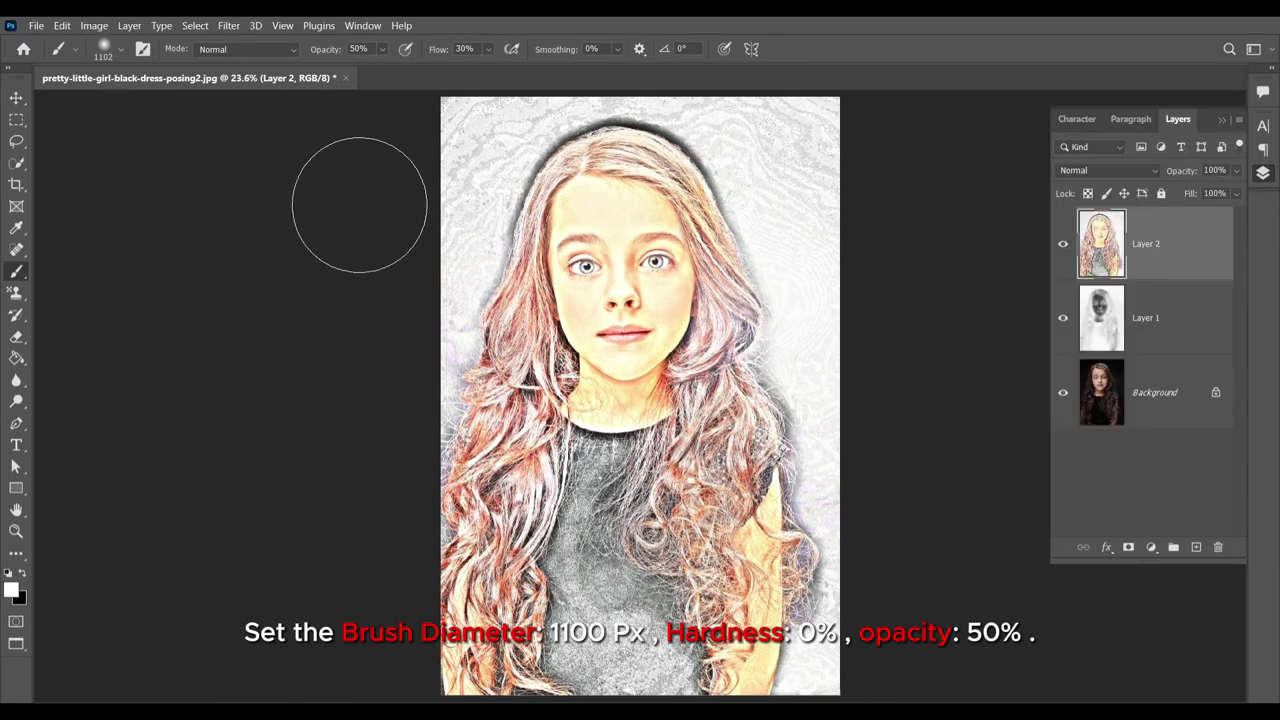
Step: Brush white over the gray background around the head and hair in full-screen view, reducing the brush size near the edges
key(f)
key(f)
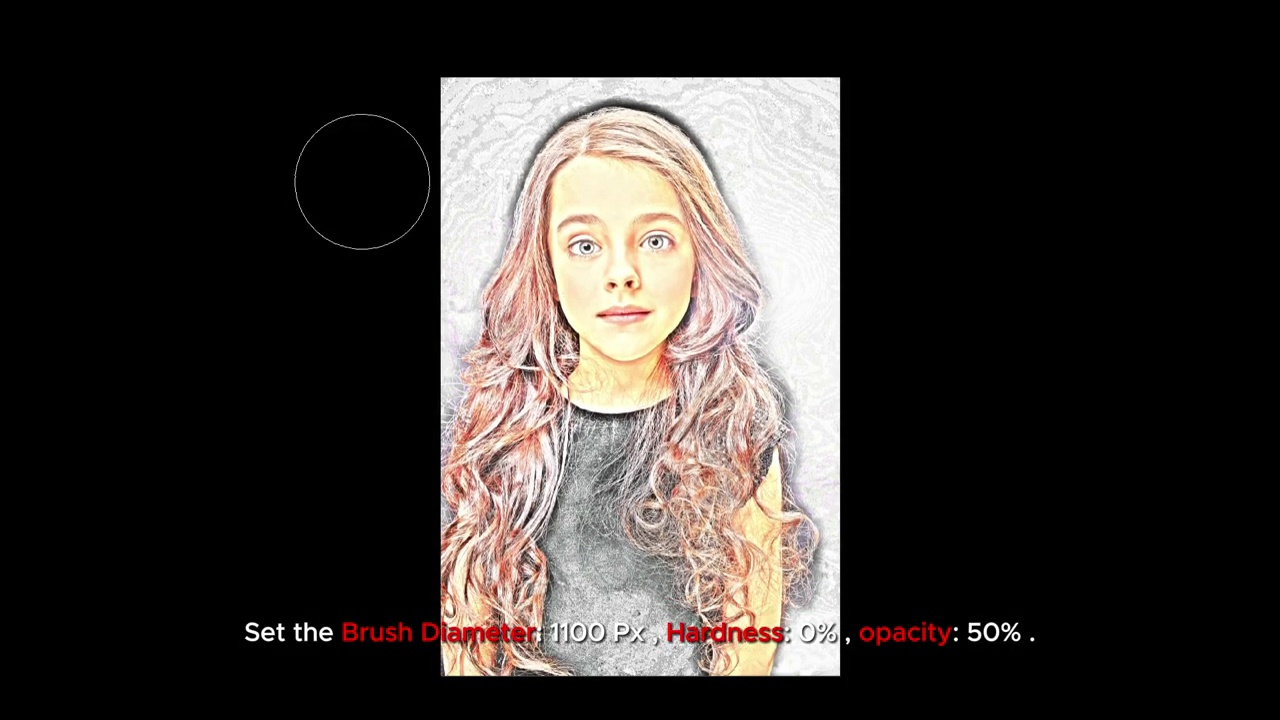
key(ctrl+0)
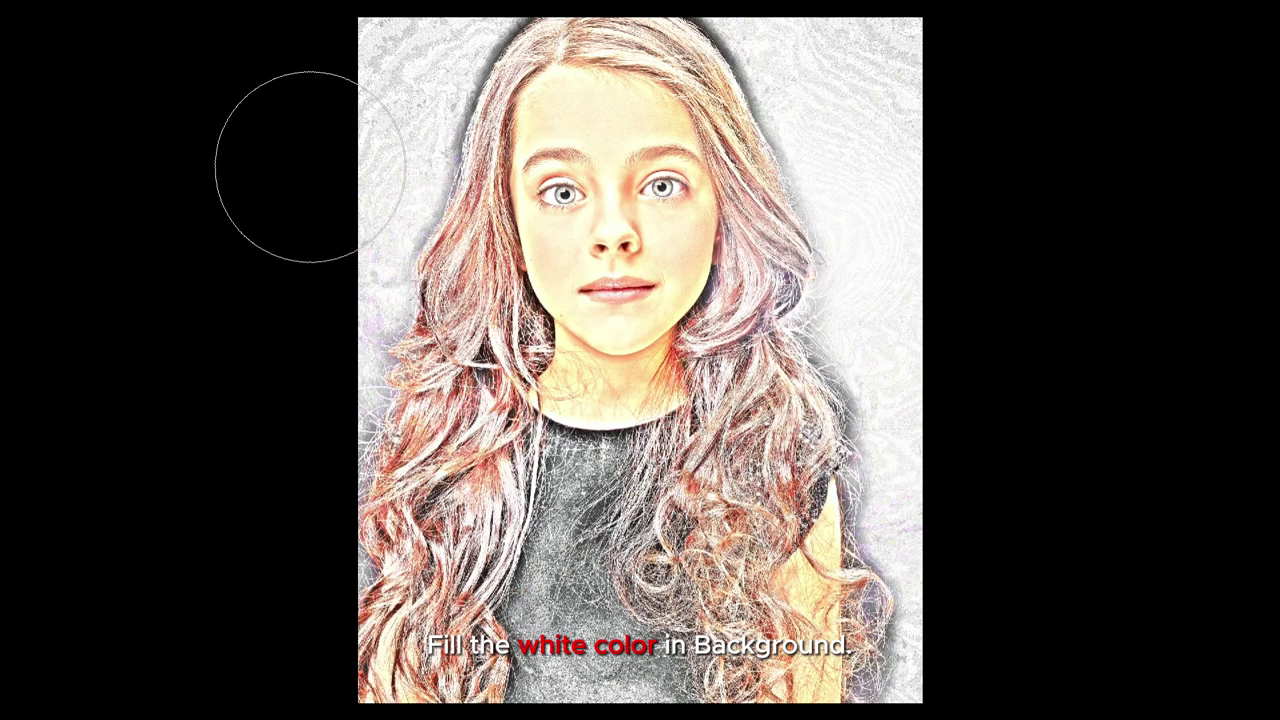
drag(331, 140, 320, 277)
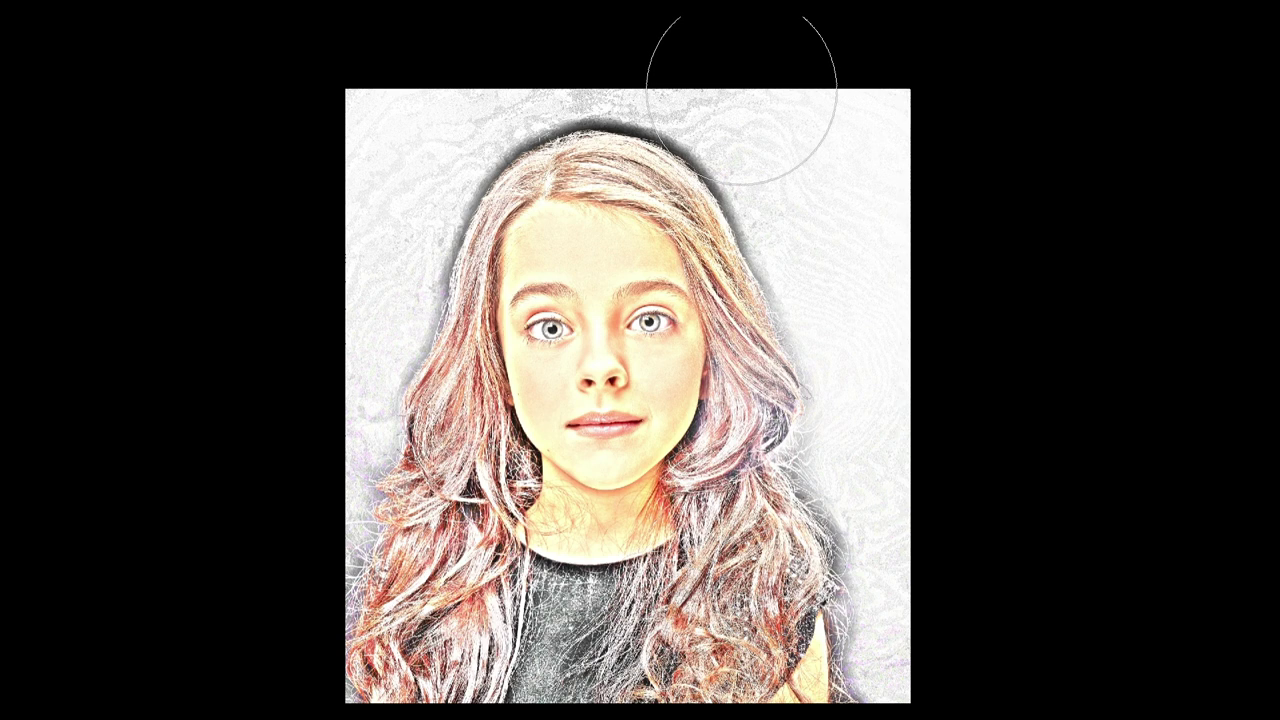
key([)
key([)
key([)
key([)
key([)
key([)
key([)
key([)
key([)
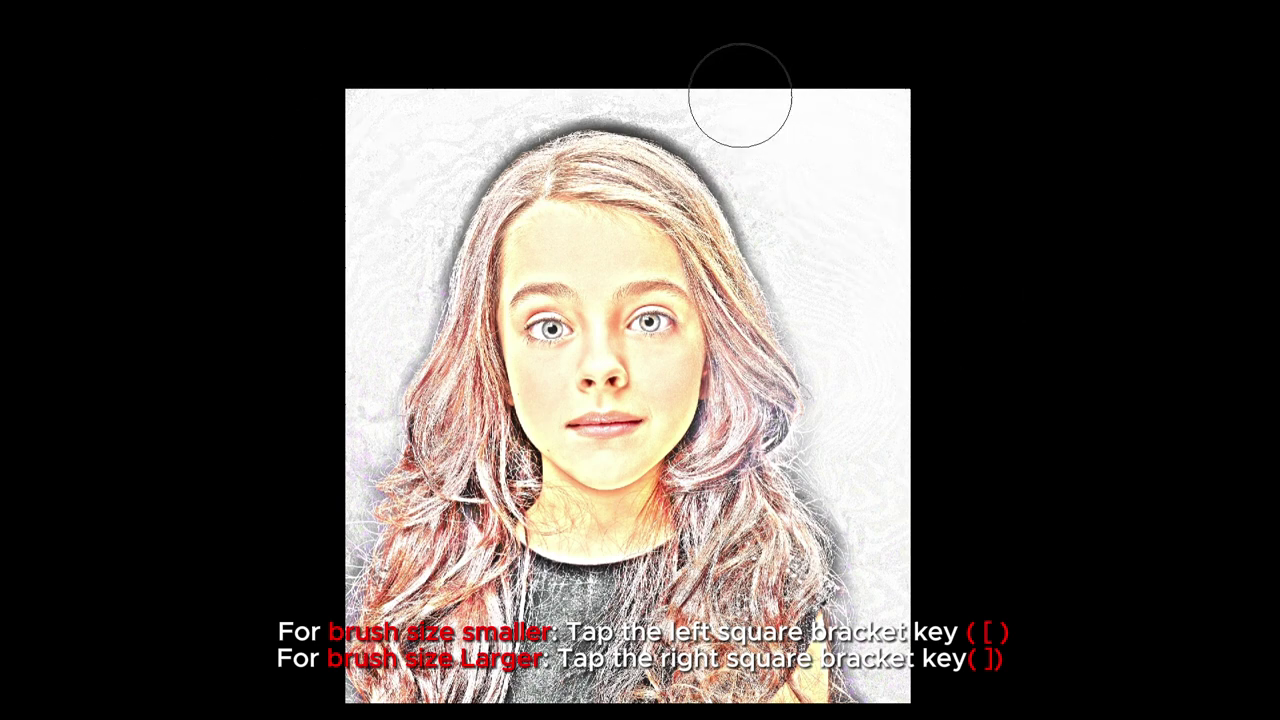
drag(889, 420, 887, 250)
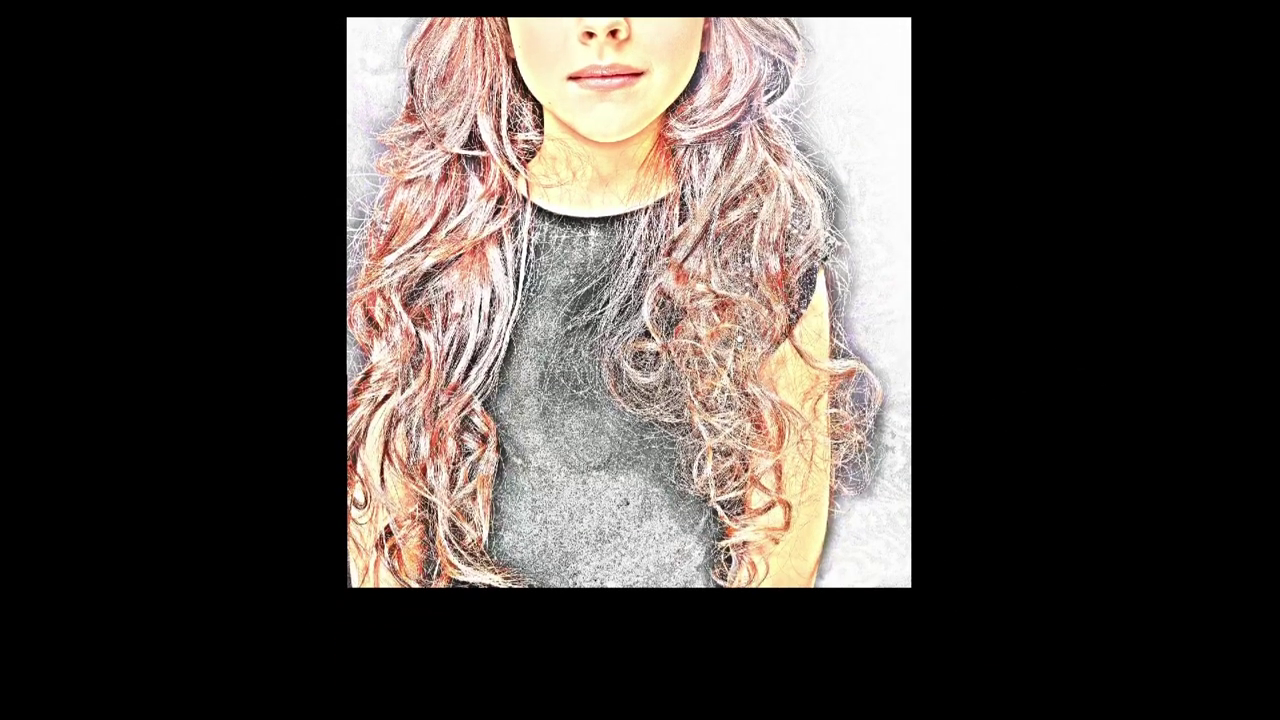
Step: Enlarge the brush and fade the bottom of the portrait and the remaining background edges into white
key(])
key(])
key(])
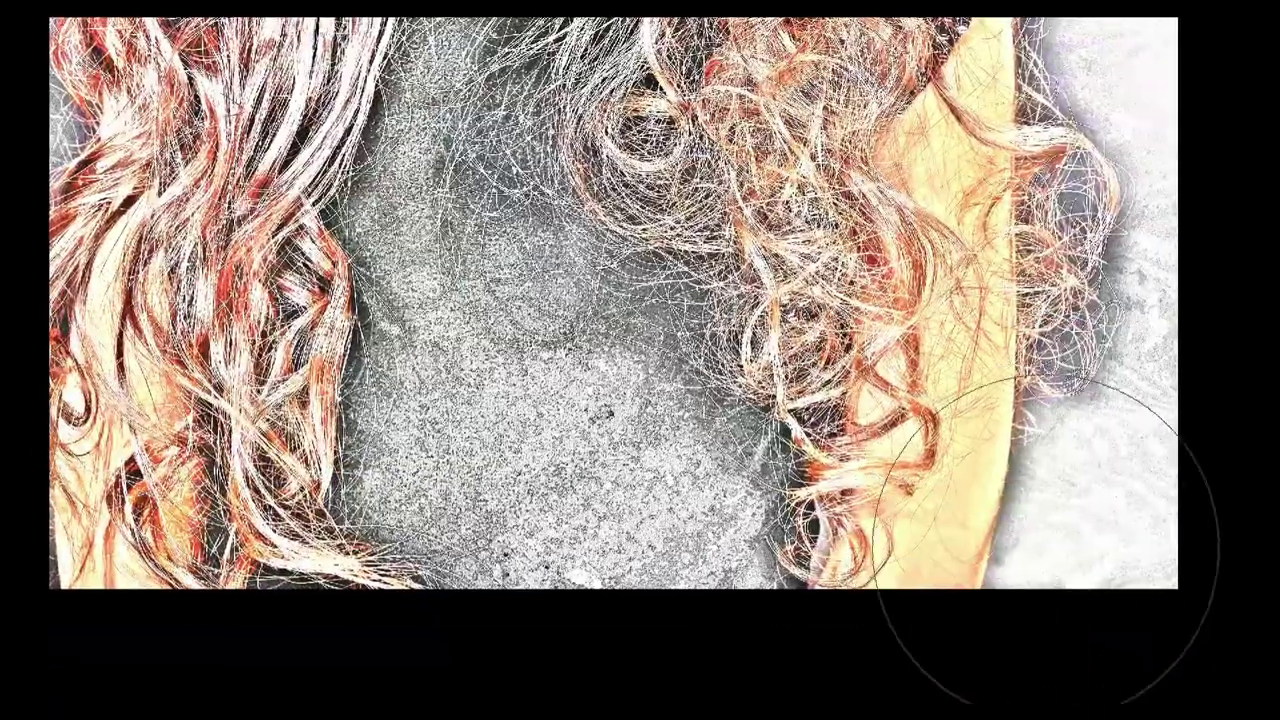
mouse_move(1048, 540)
mouse_down()
mouse_move(1110, 430)
mouse_move(686, 523)
mouse_move(525, 537)
mouse_move(377, 529)
mouse_move(414, 529)
mouse_move(210, 445)
mouse_up()
mouse_move(300, 455)
mouse_down()
mouse_move(220, 374)
mouse_move(273, 496)
mouse_move(274, 481)
mouse_move(315, 497)
mouse_move(196, 492)
mouse_move(455, 532)
mouse_move(223, 500)
mouse_up()
key(ctrl+0)
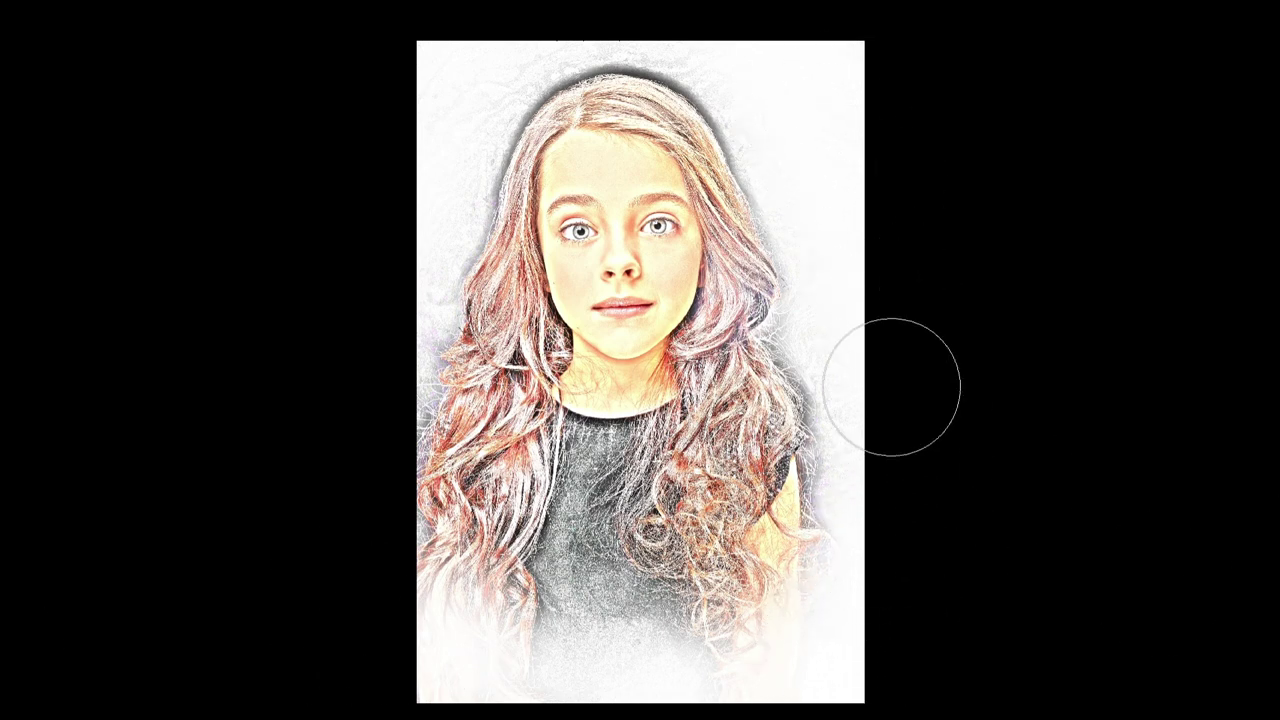
scroll(600, 400, up, 2)
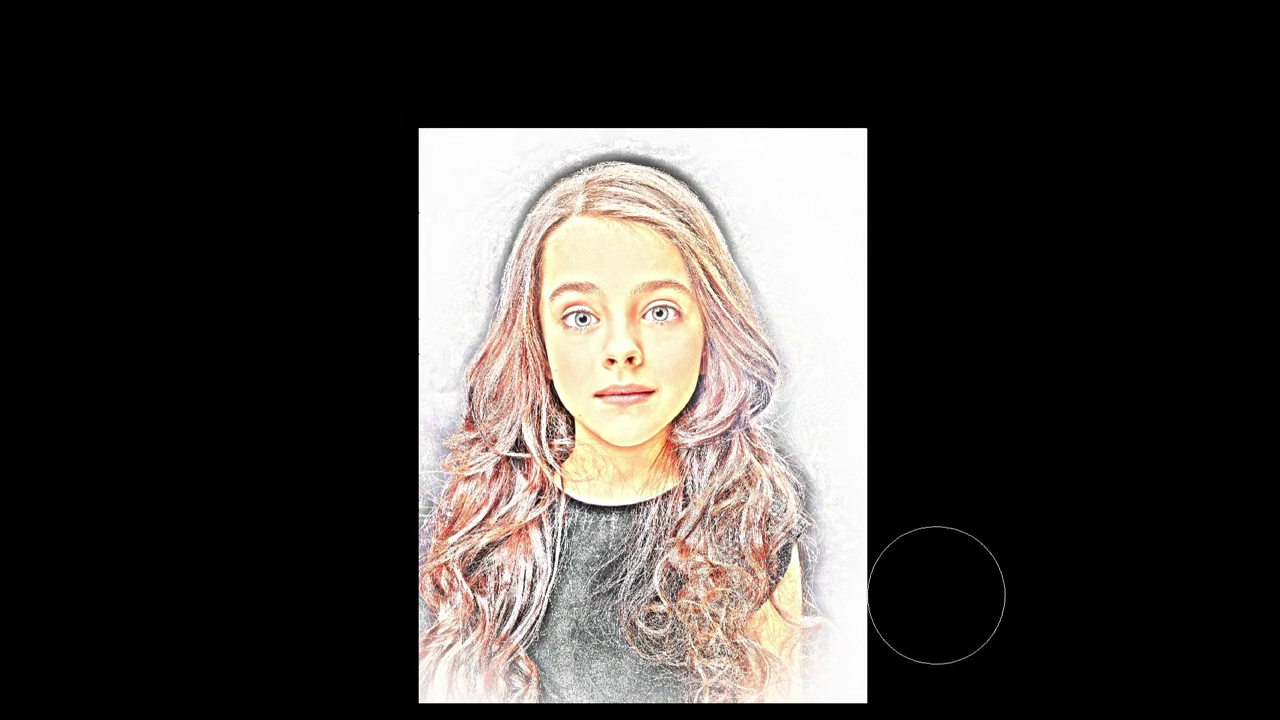
scroll(366, 130, down, 2)
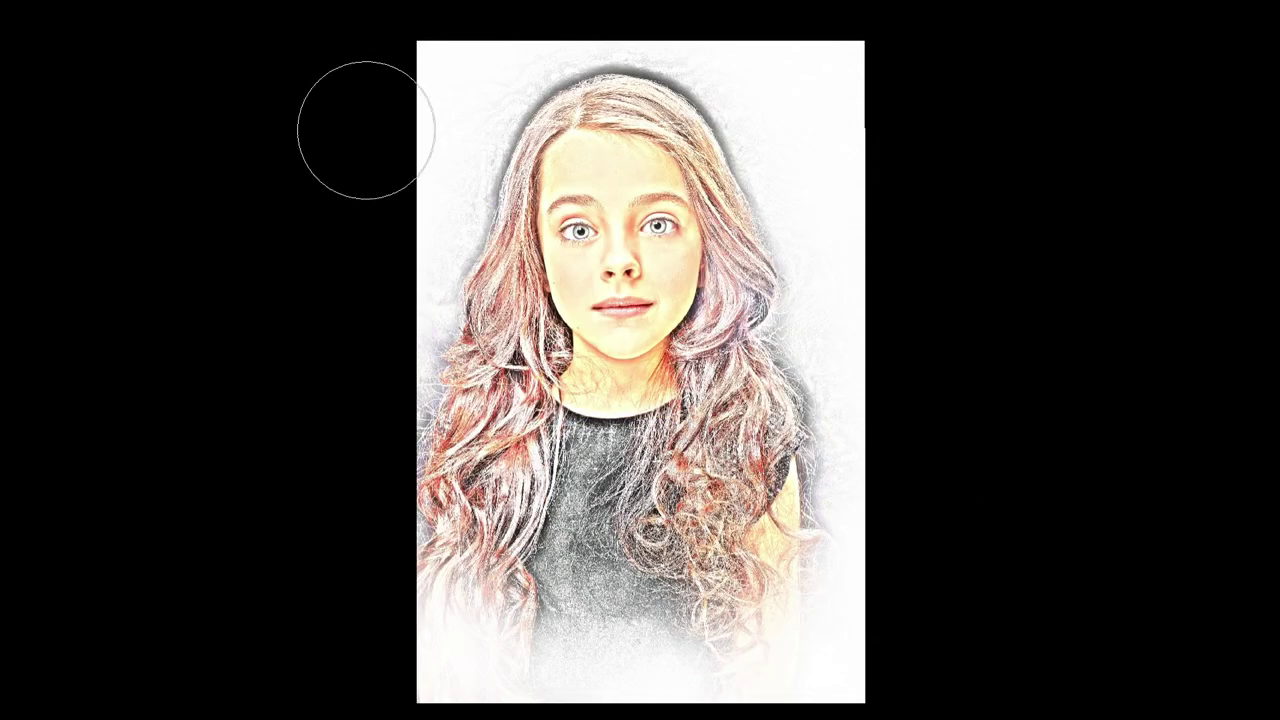
key(f)
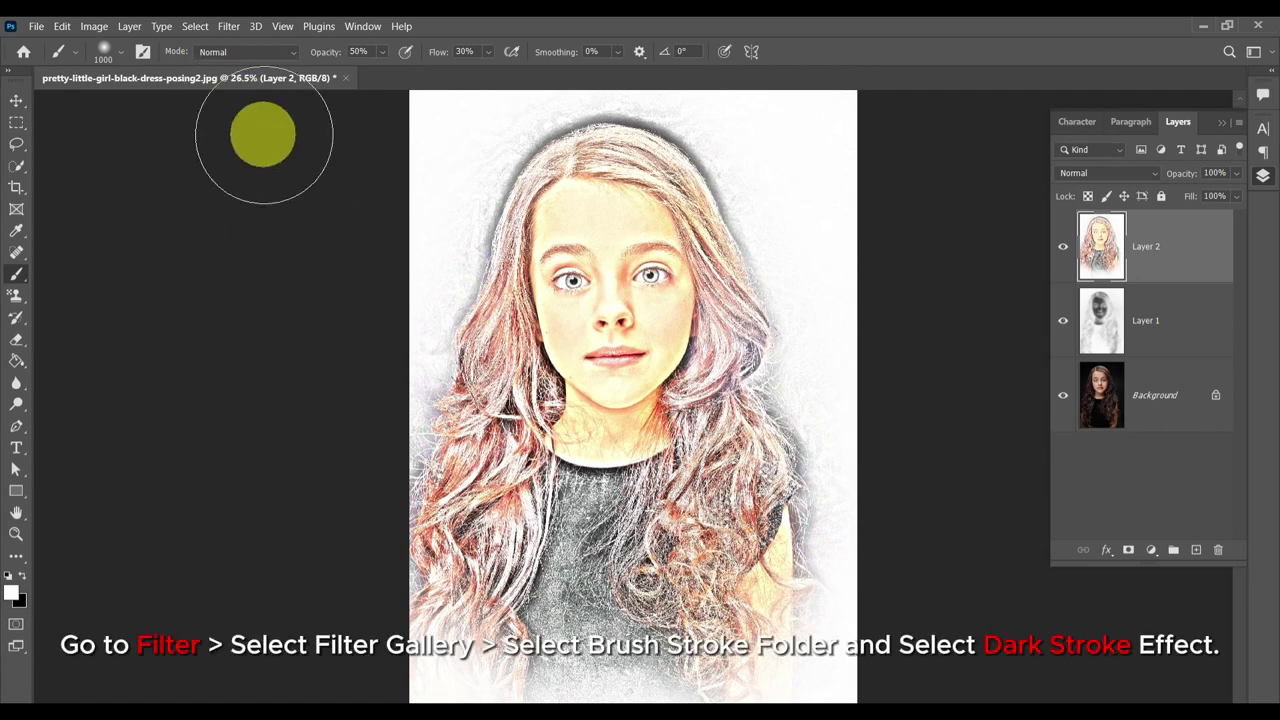
Step: Open the Filter Gallery for Layer 2, fit the whole portrait in the preview, and choose the Dark Strokes effect from Brush Strokes
key(v)
click(228, 27)
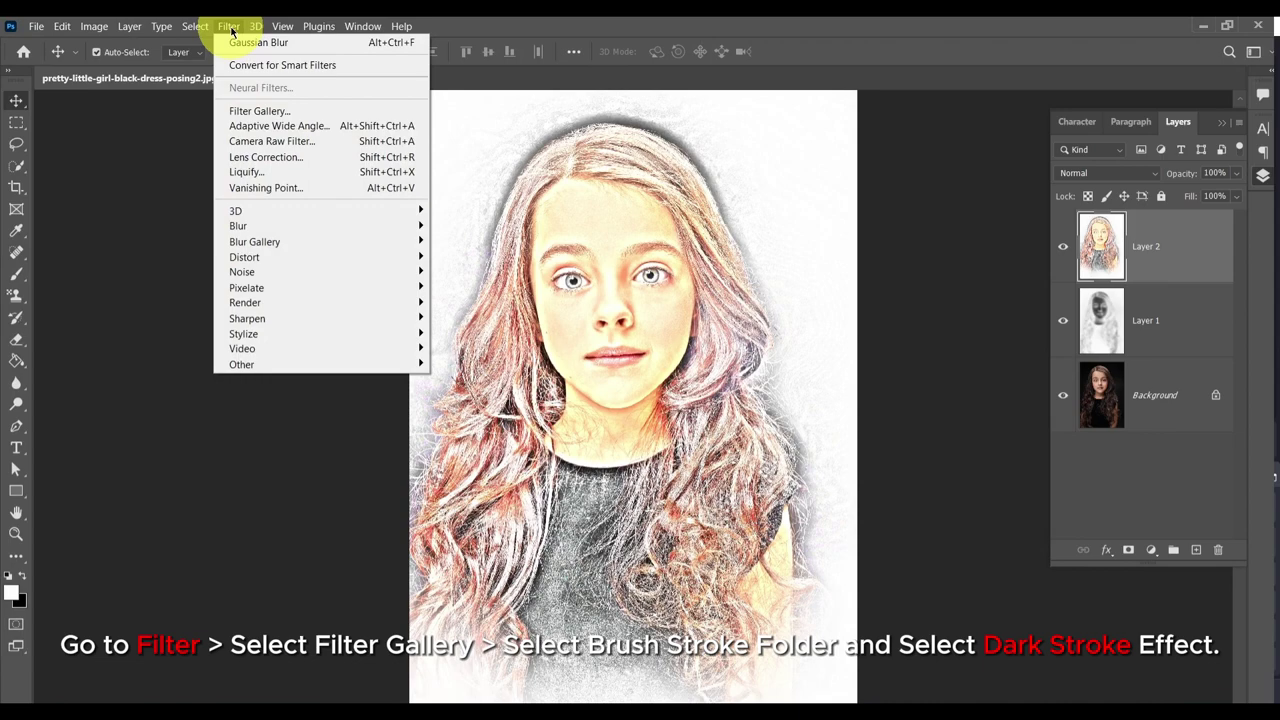
click(256, 113)
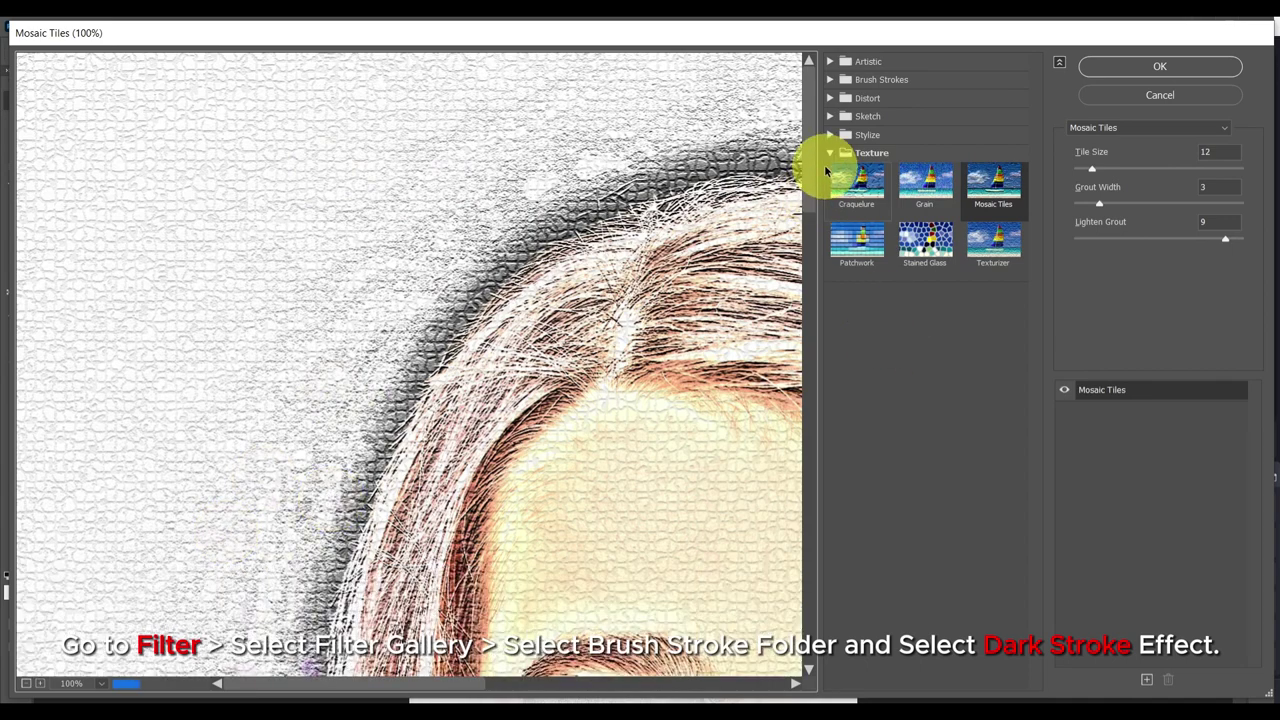
click(829, 153)
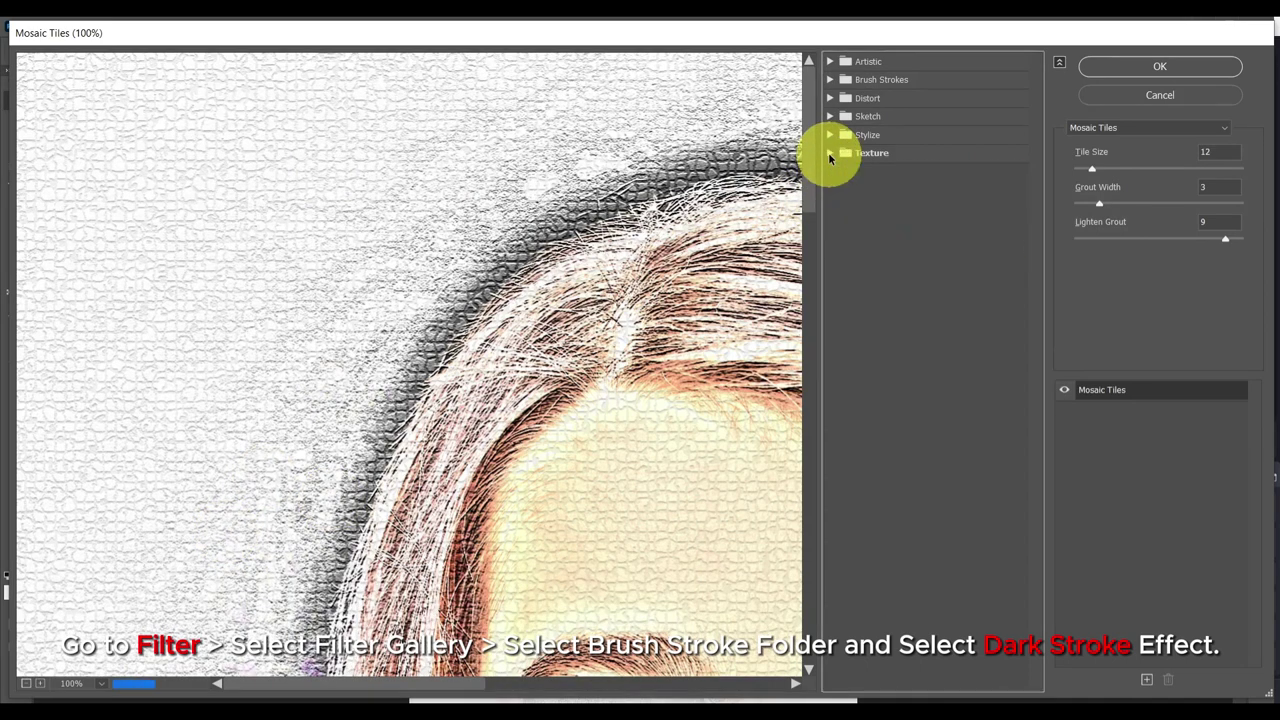
click(102, 689)
click(103, 632)
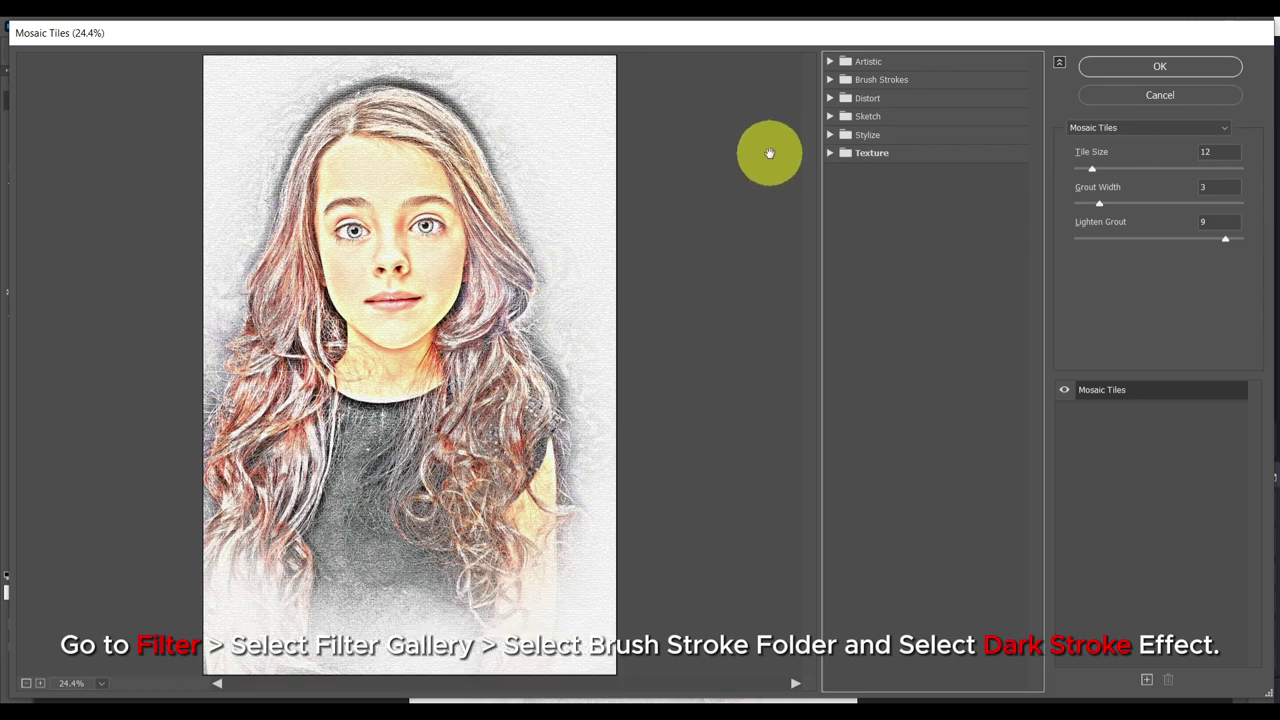
click(831, 78)
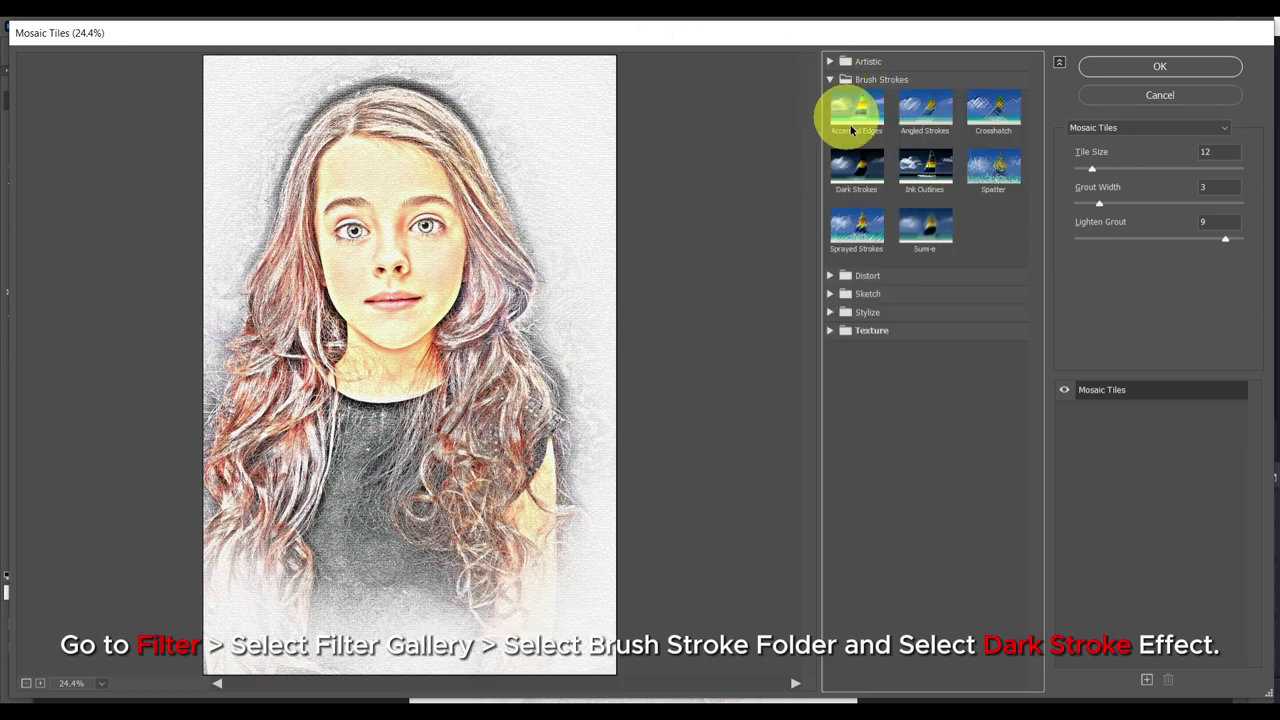
click(862, 180)
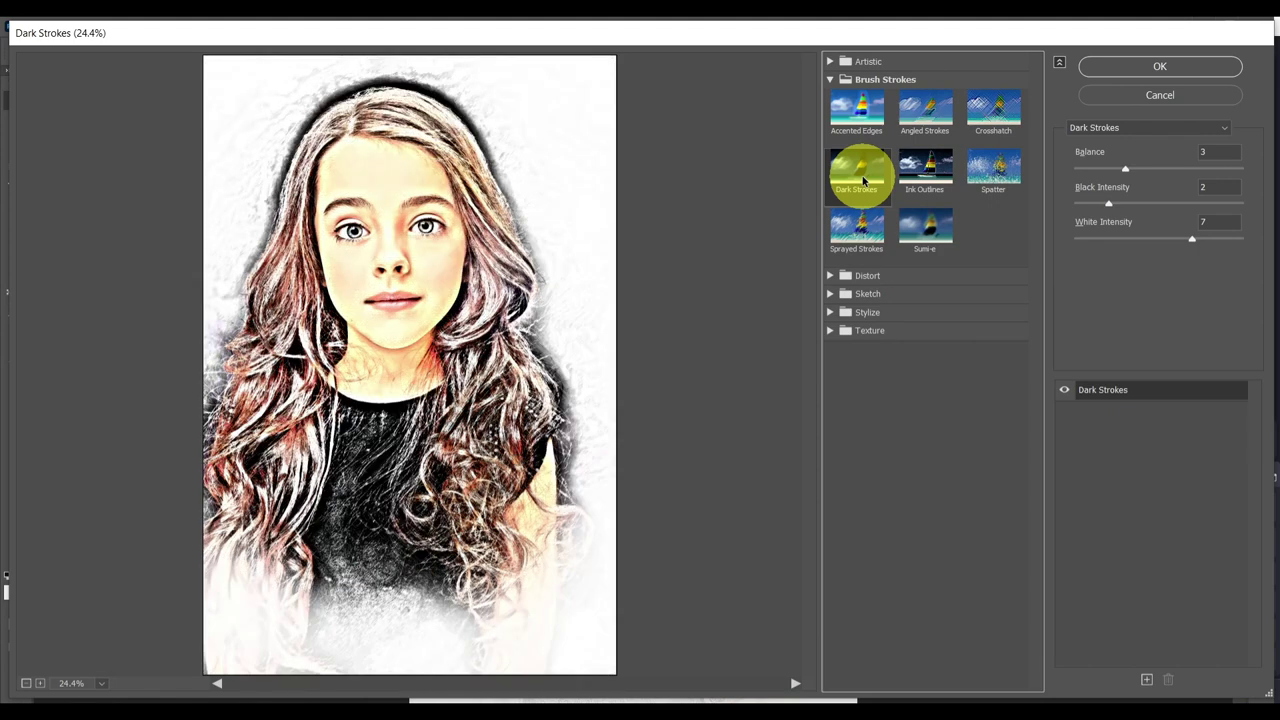
Step: Set Dark Strokes to Balance 10, Black Intensity 5 and White Intensity 2, and apply the filter
drag(1219, 152, 1198, 160)
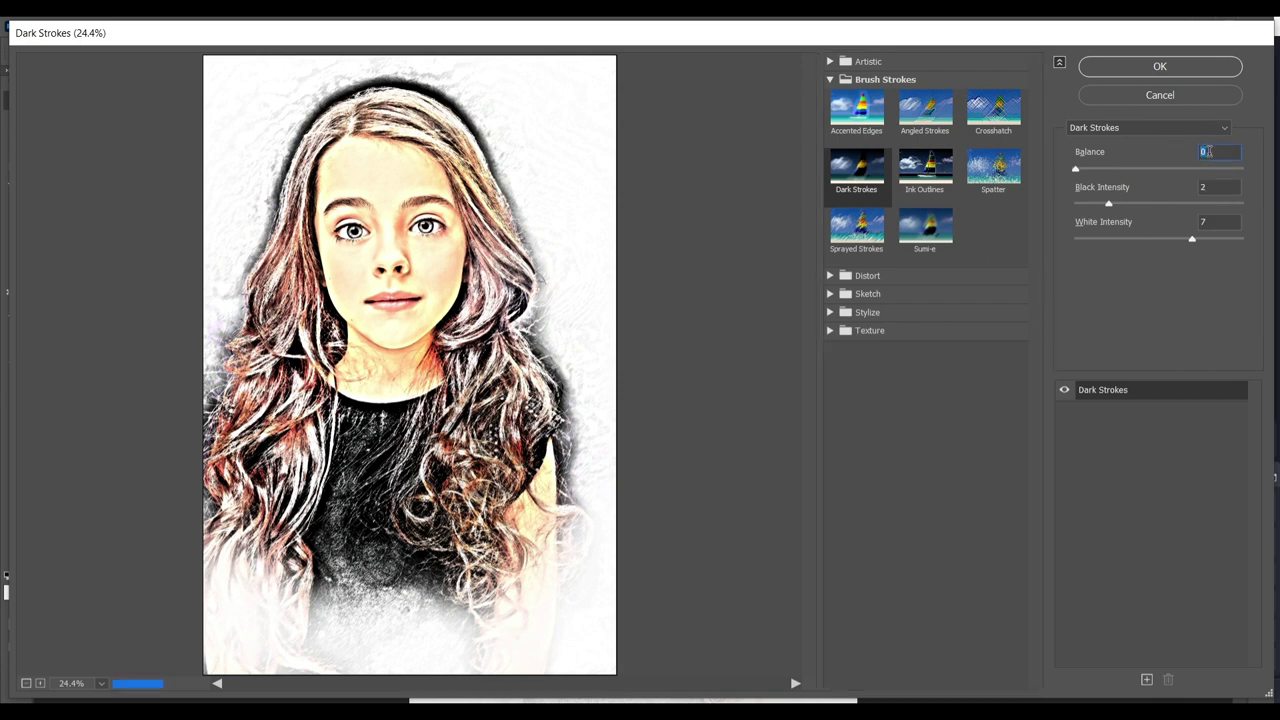
click(1144, 169)
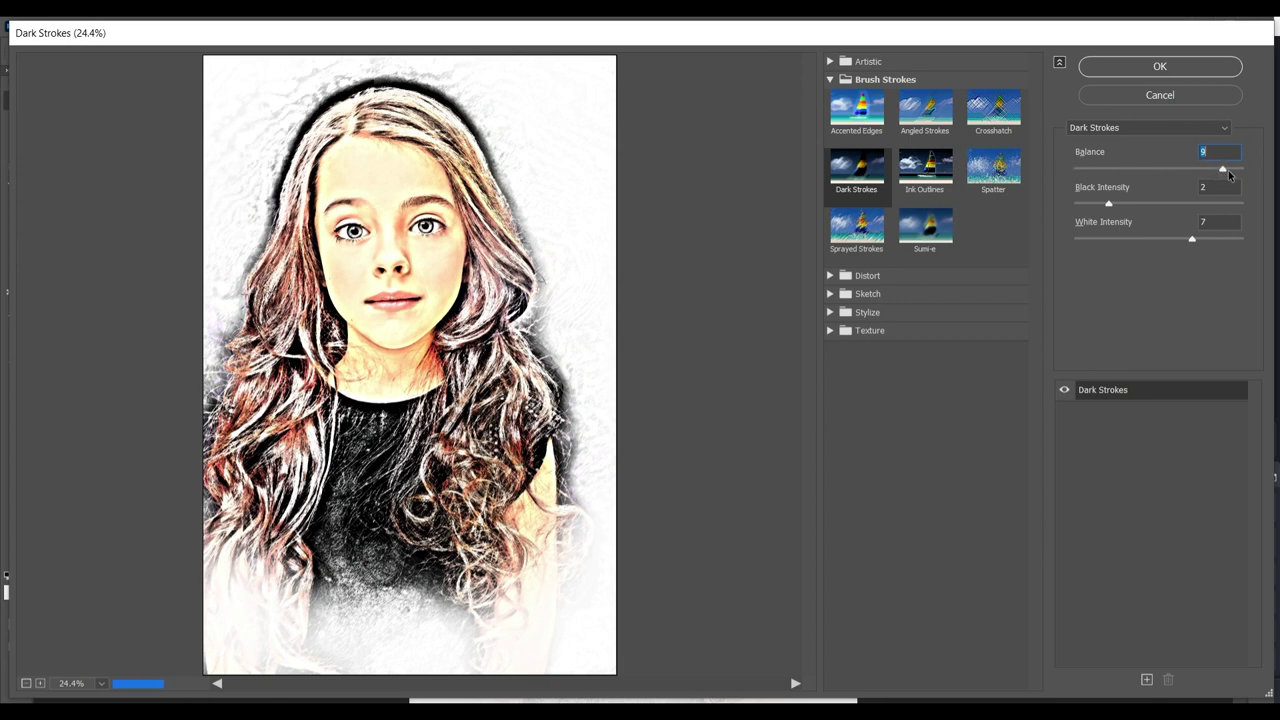
drag(1232, 175, 1236, 172)
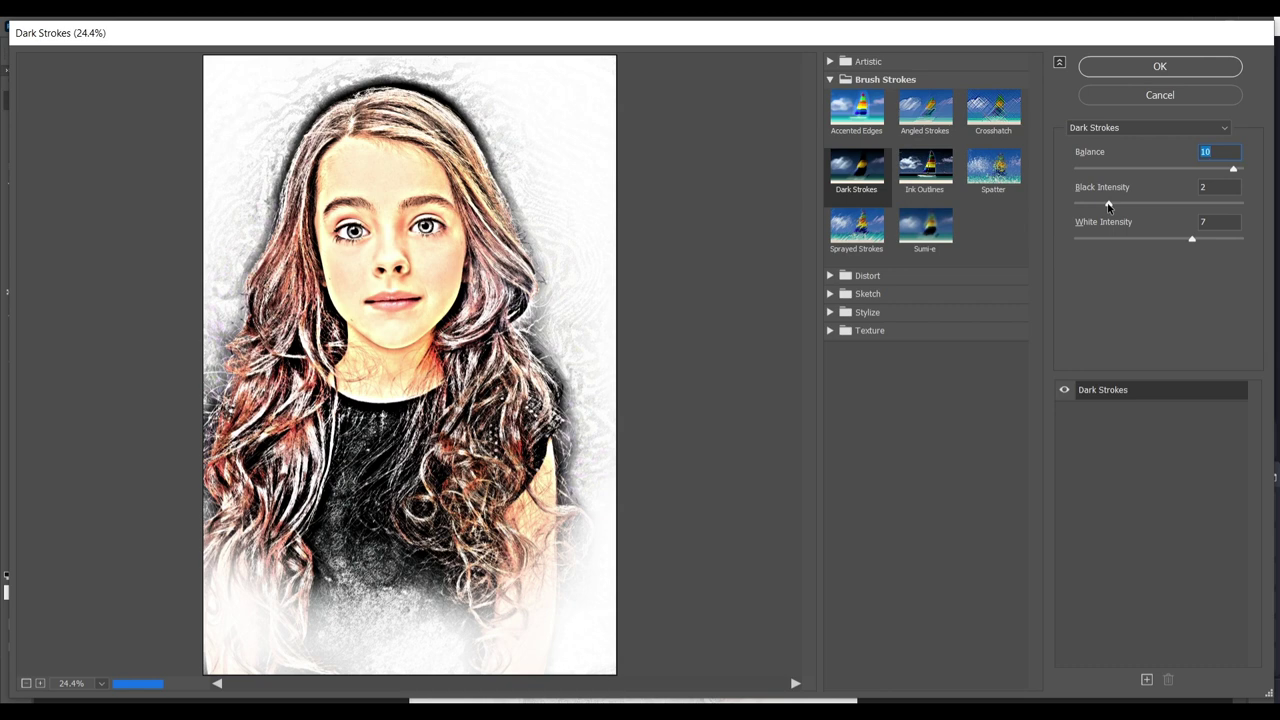
drag(1109, 209, 1153, 207)
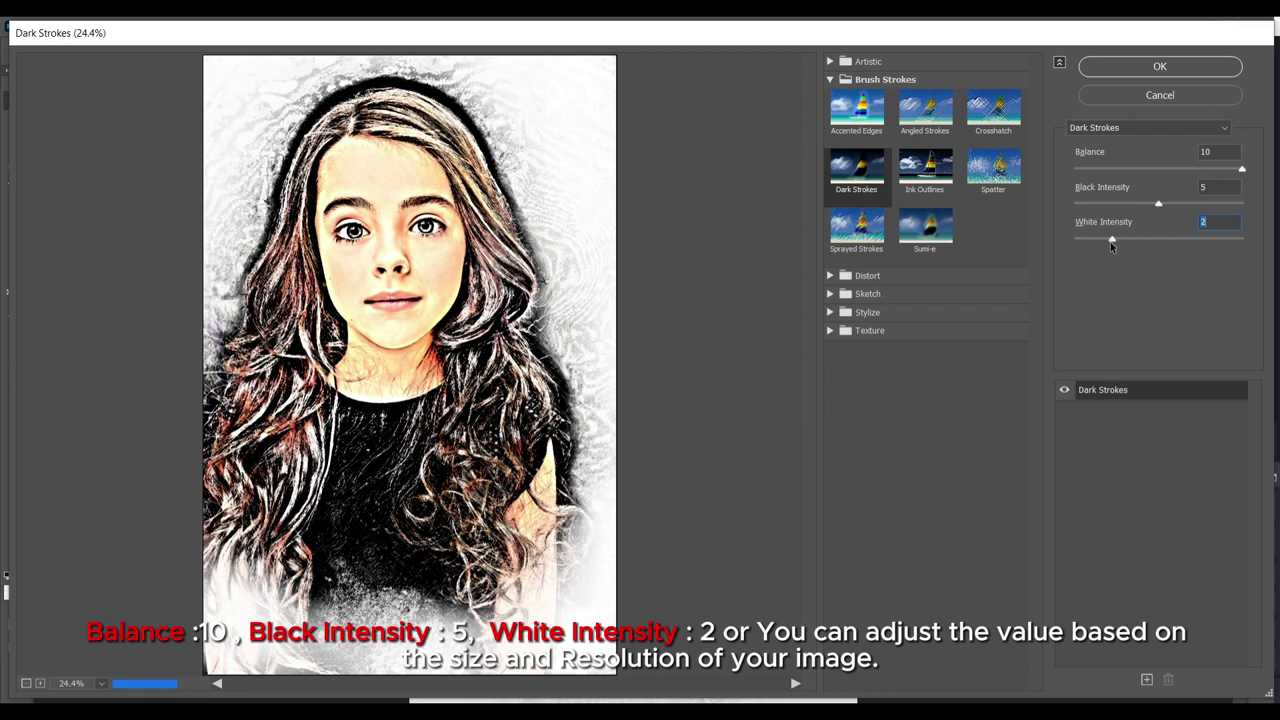
click(1130, 67)
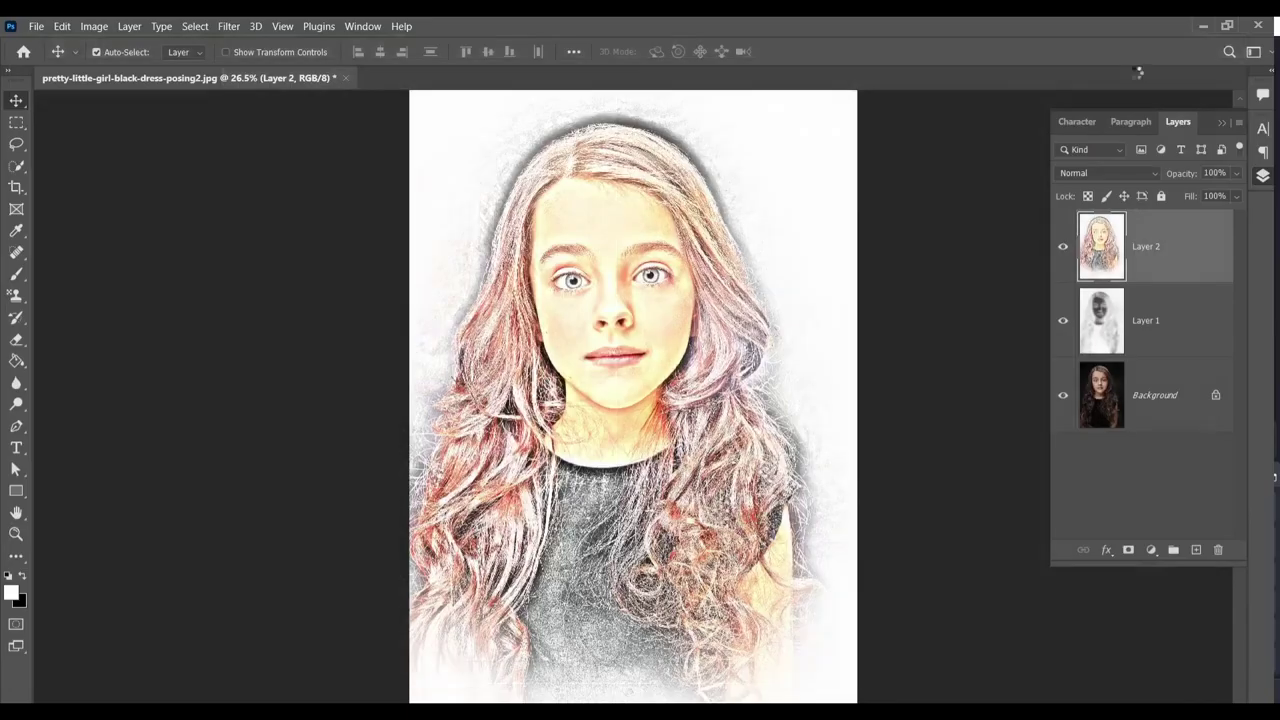
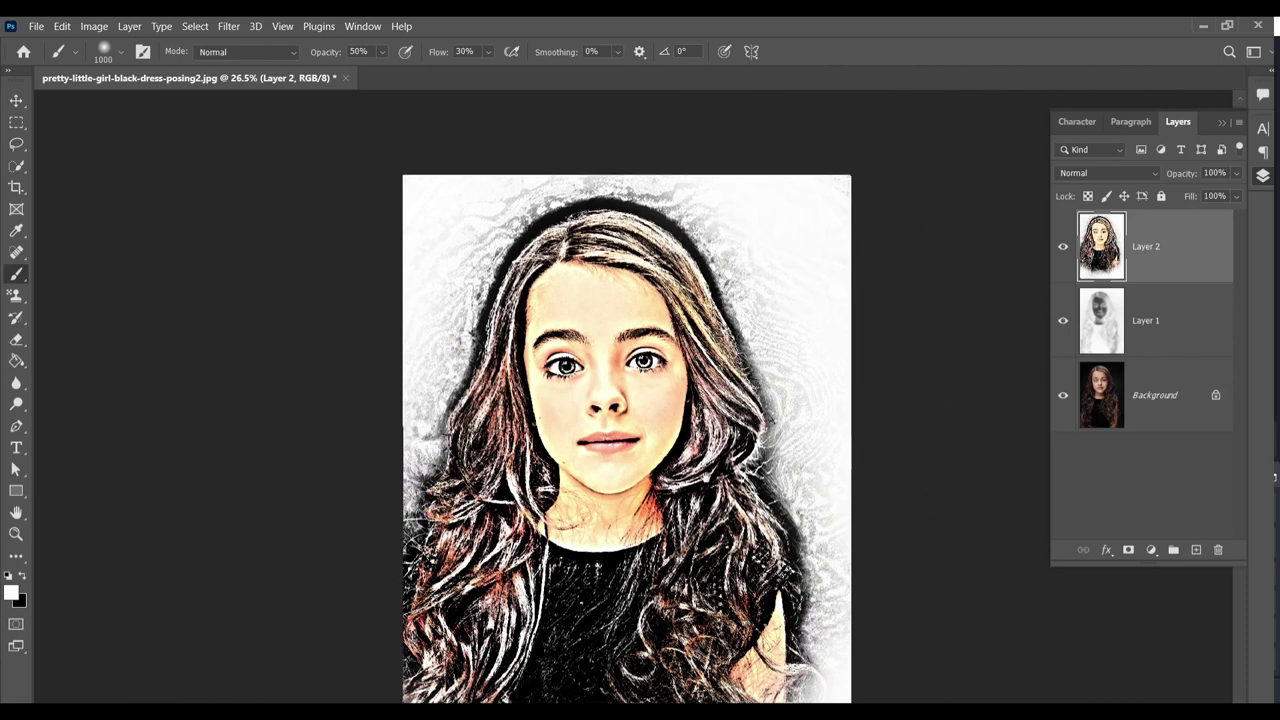
Step: Draw a closed Pen tool path around the girl, following the shoulder, hair and head and enclosing the lower corners of the image
scroll(706, 486, down, 2)
scroll(706, 486, down, 1)
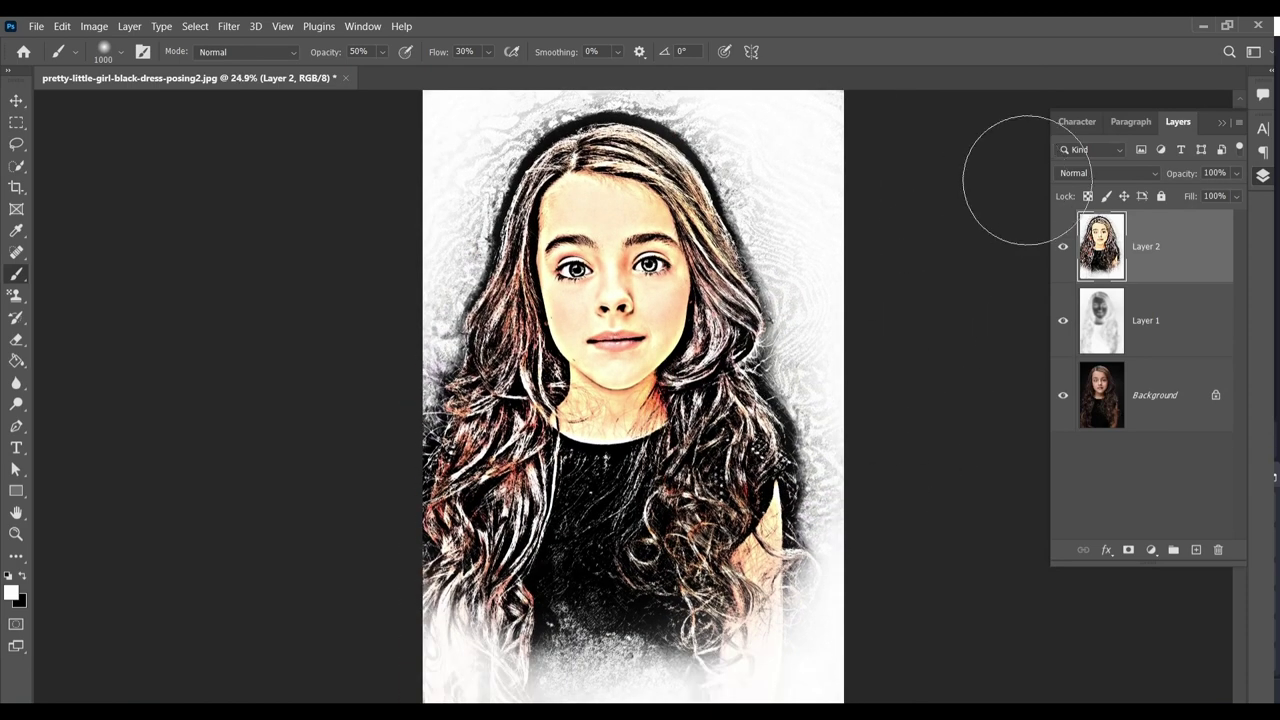
key(v)
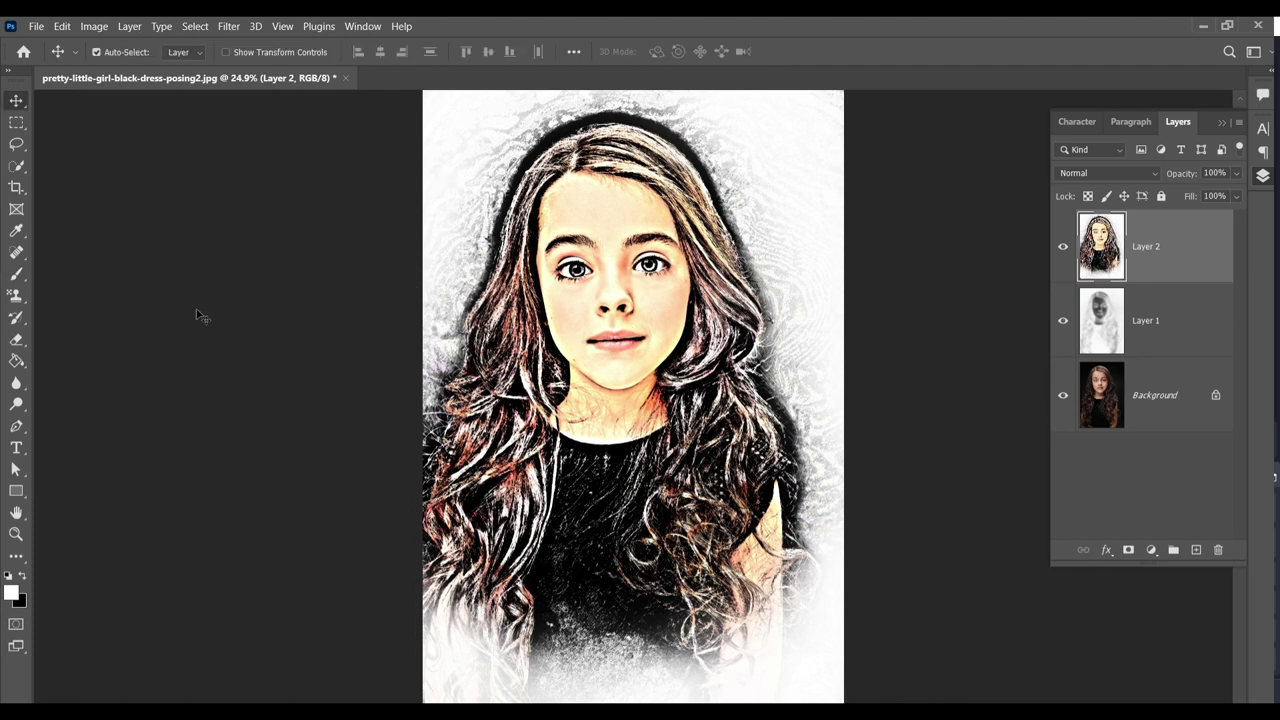
right_click(21, 425)
click(88, 426)
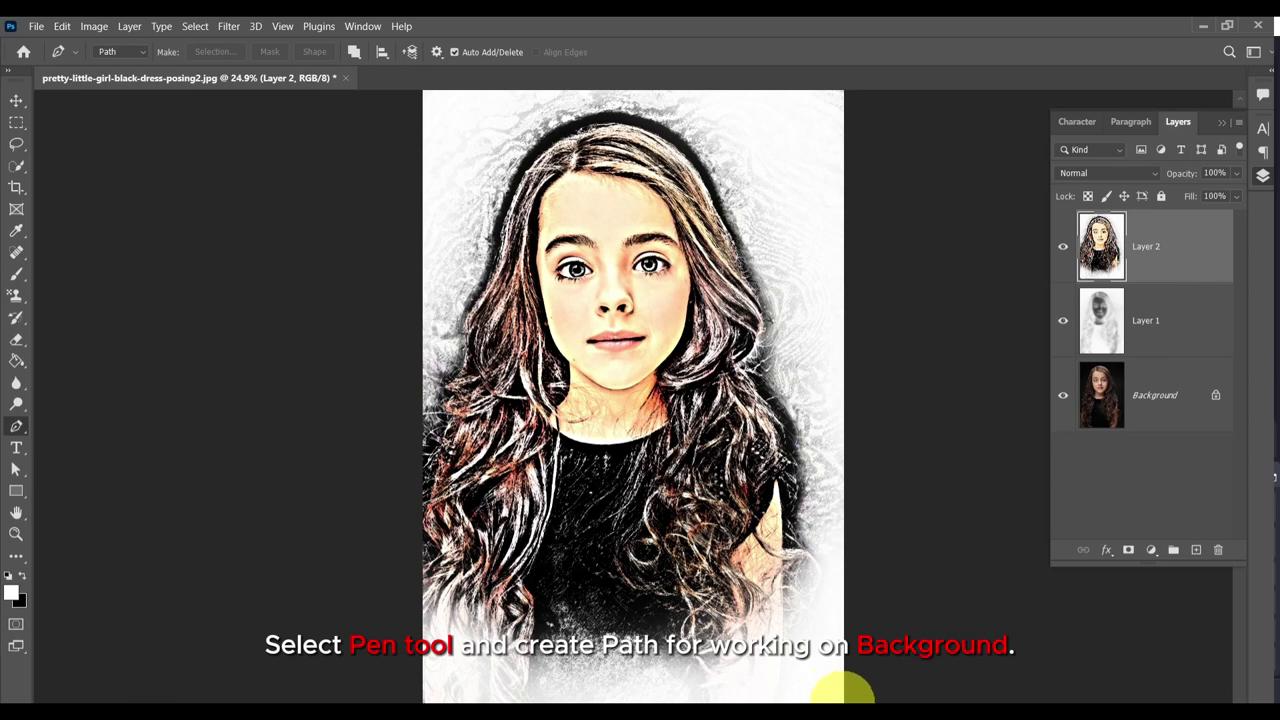
click(843, 697)
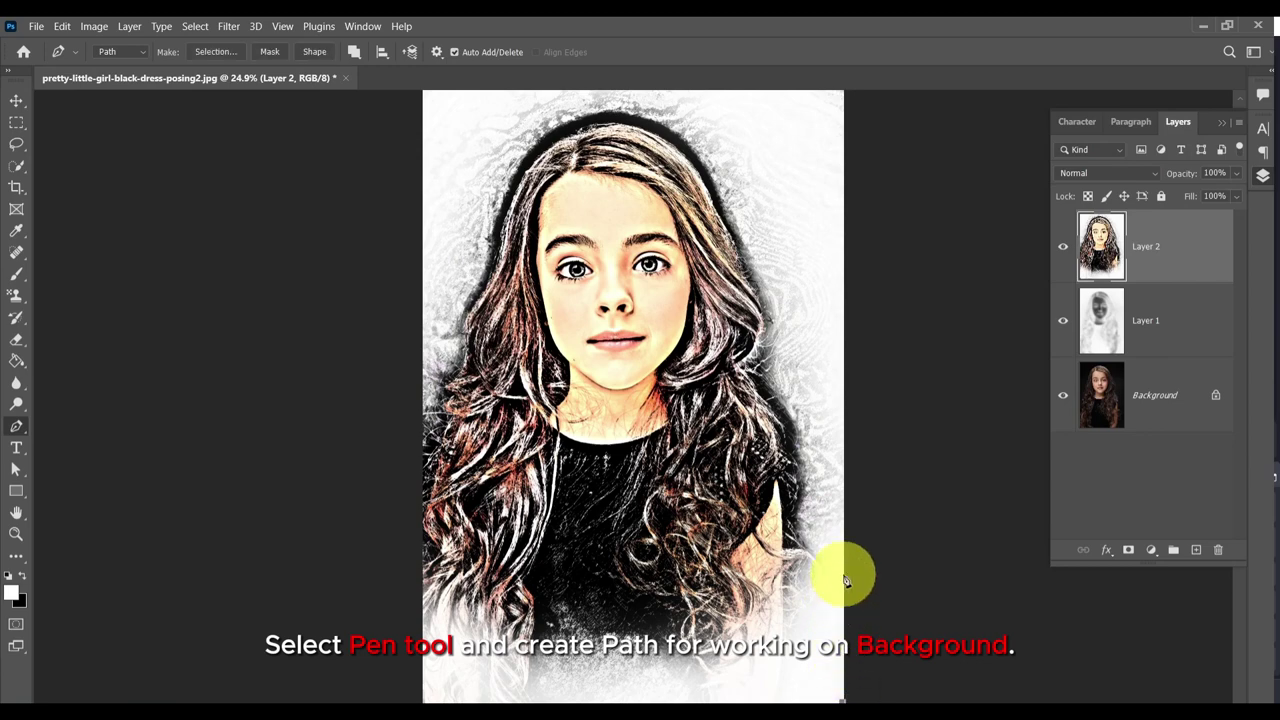
click(818, 555)
click(811, 518)
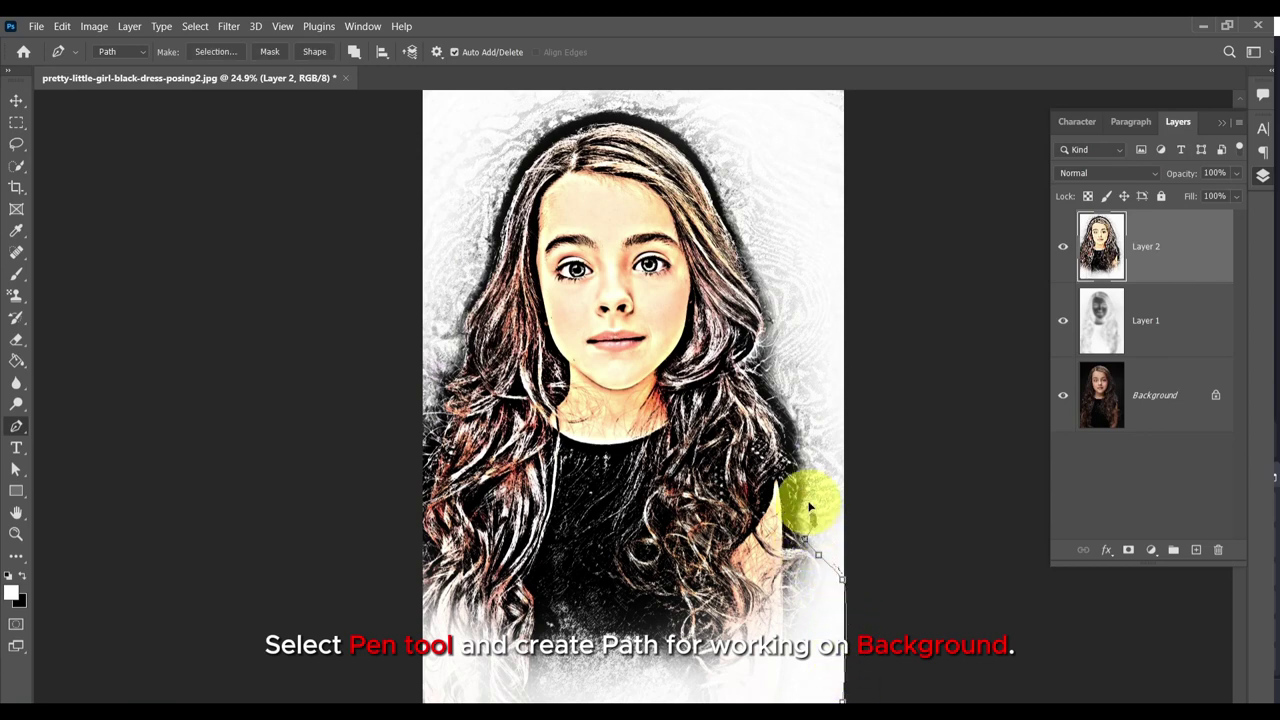
click(810, 498)
click(808, 455)
click(784, 399)
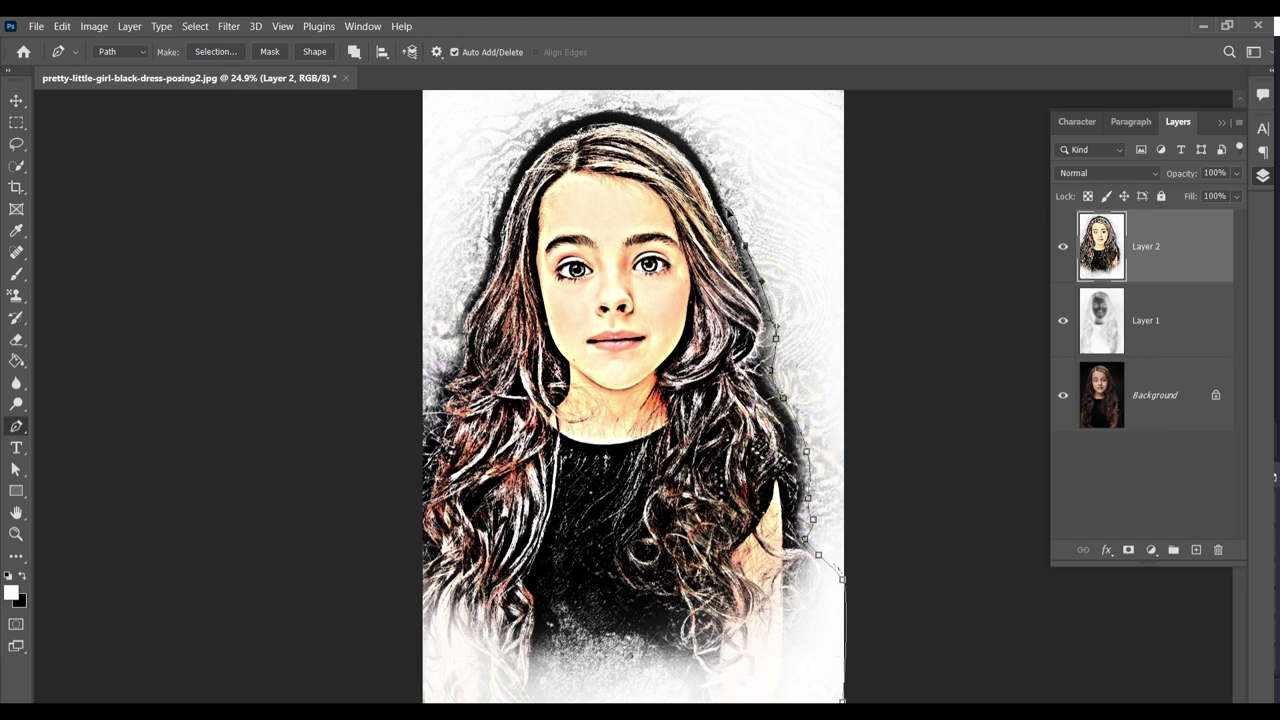
drag(633, 116, 559, 101)
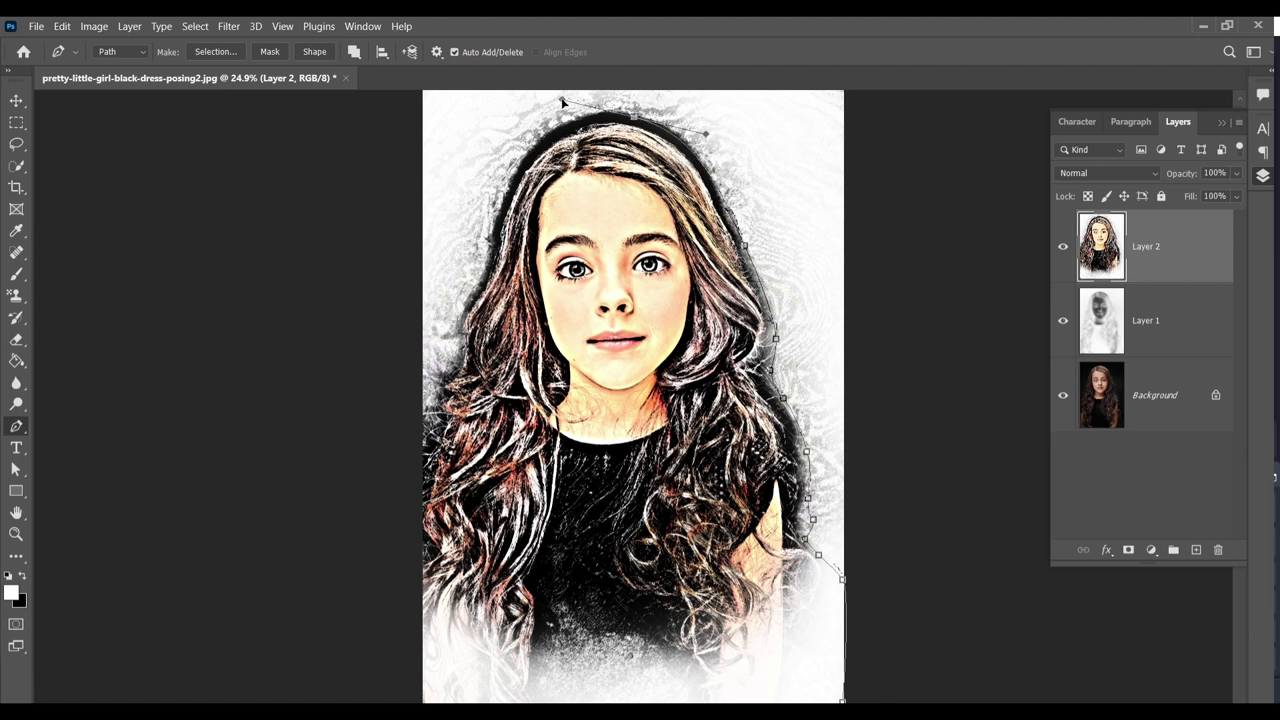
click(505, 200)
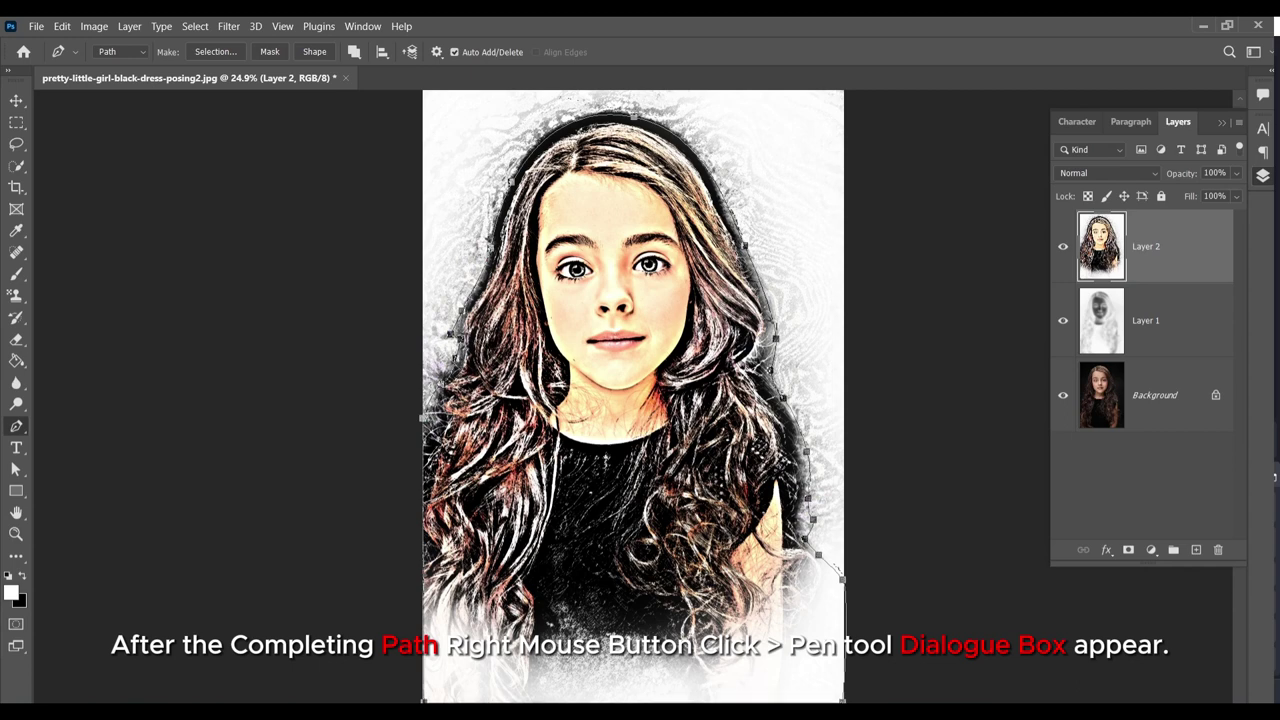
Step: Convert the path around the girl into a new anti-aliased selection with a 10-pixel feather radius
right_click(645, 328)
click(692, 390)
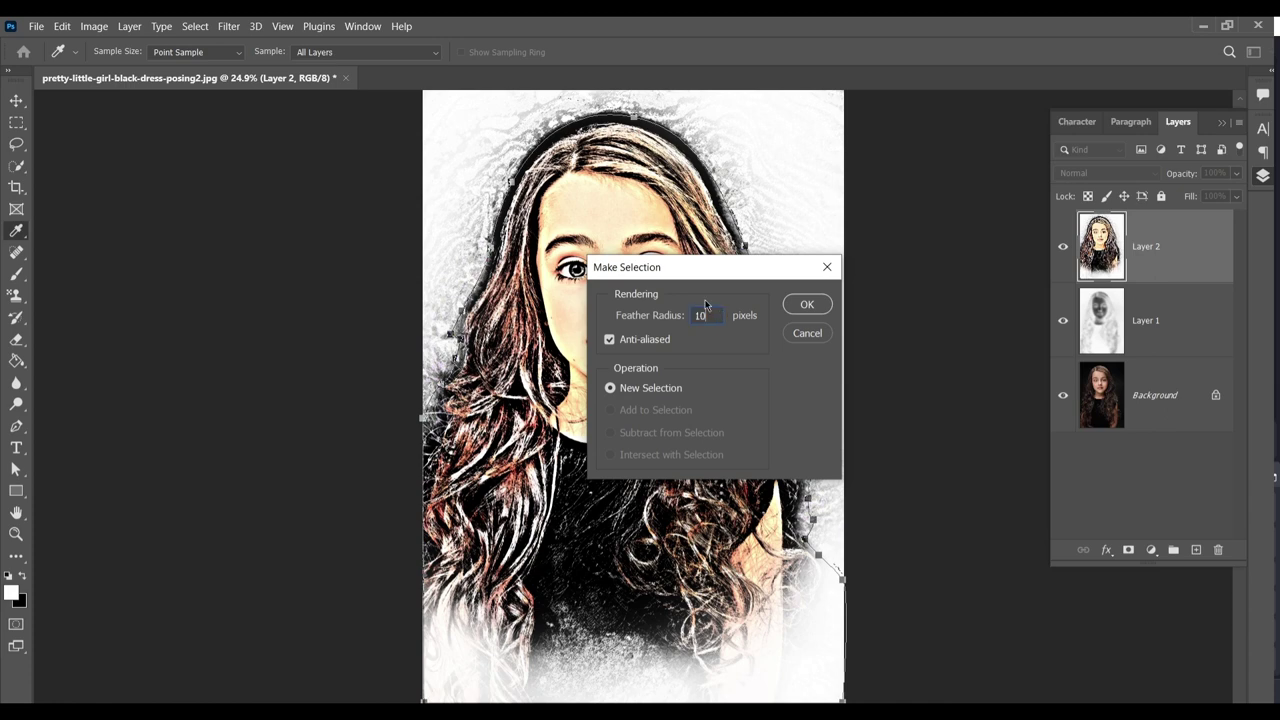
click(813, 306)
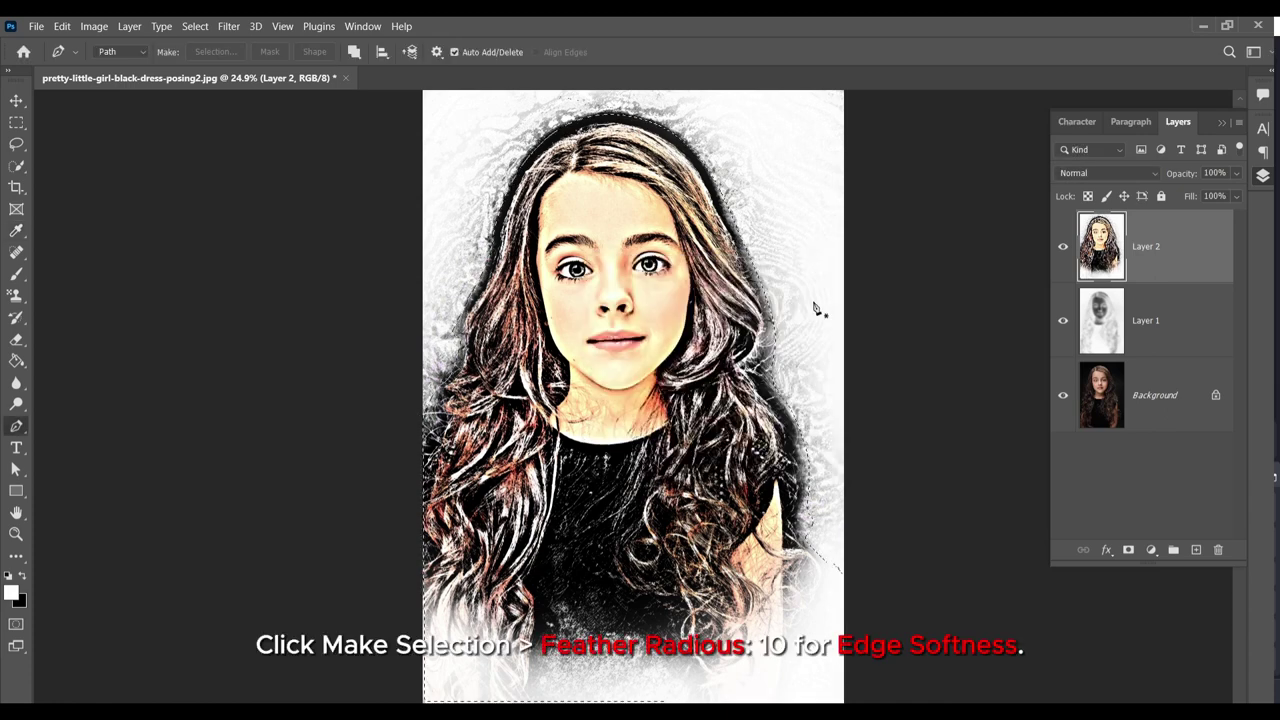
key(v)
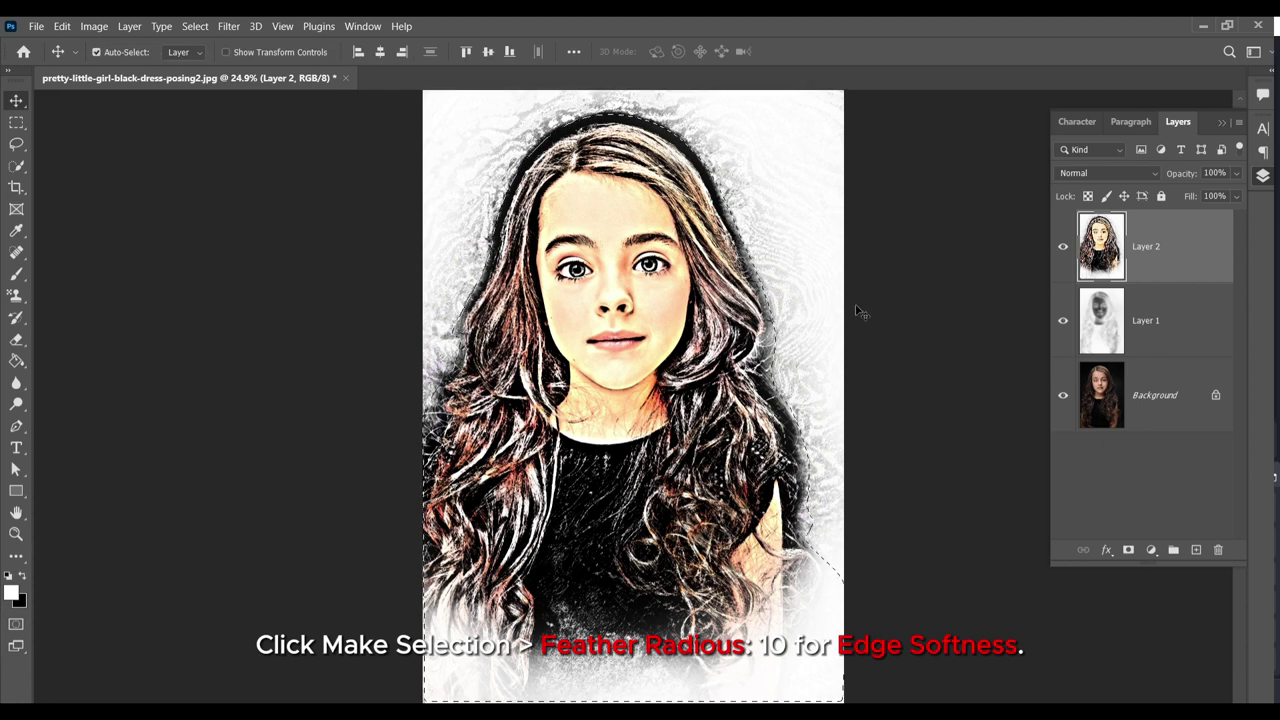
Step: Invert the selection to cover the background and save it as a new channel named Selection-Inverse
key(ctrl+shift+i)
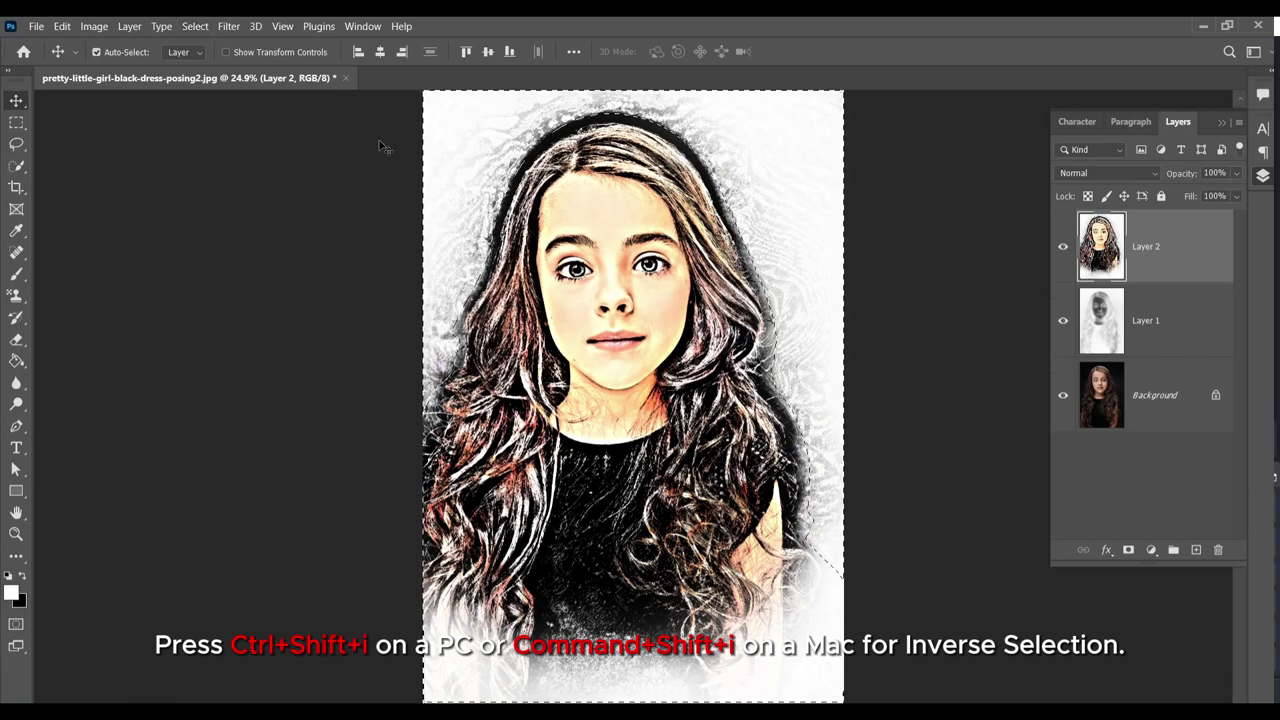
click(193, 27)
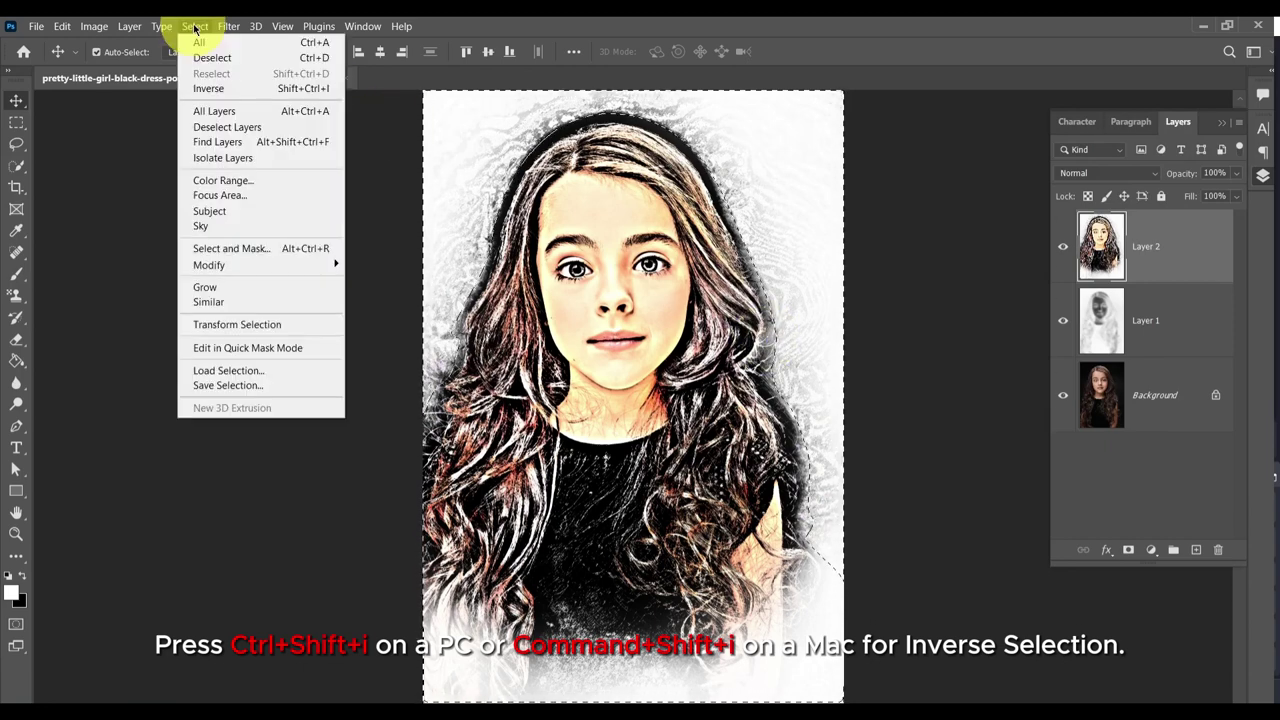
click(253, 387)
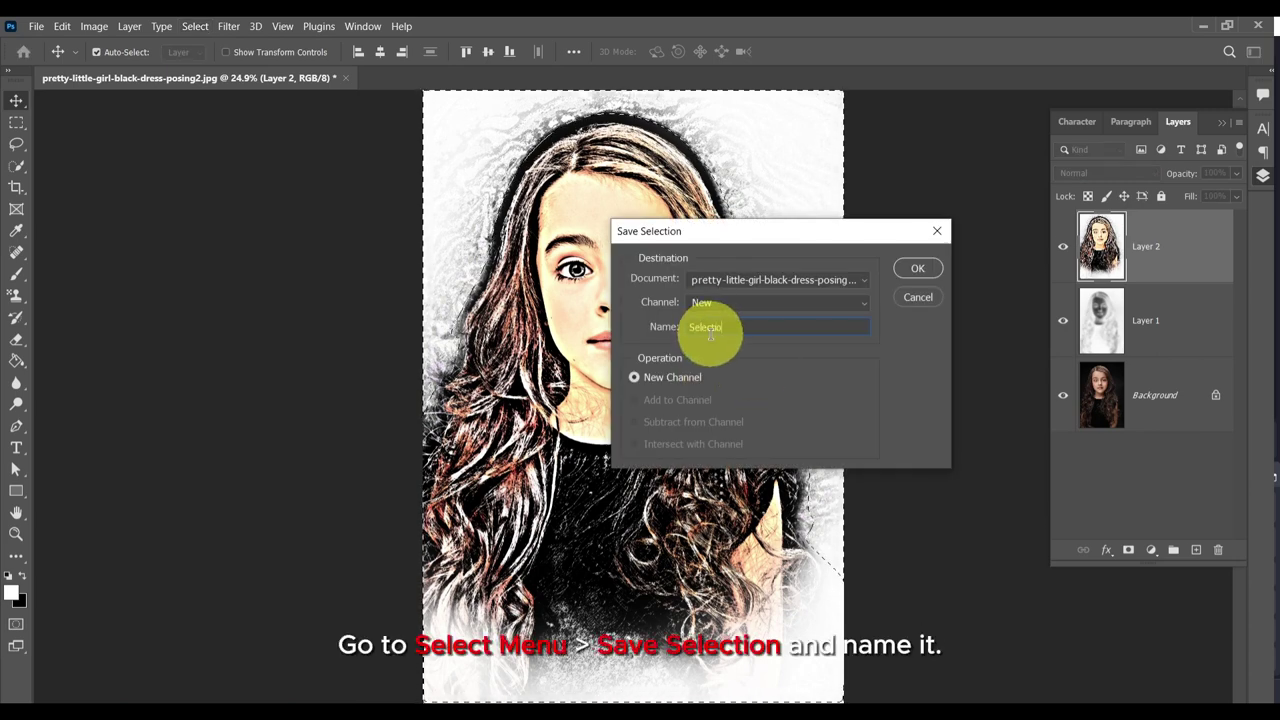
text(Selection-I)
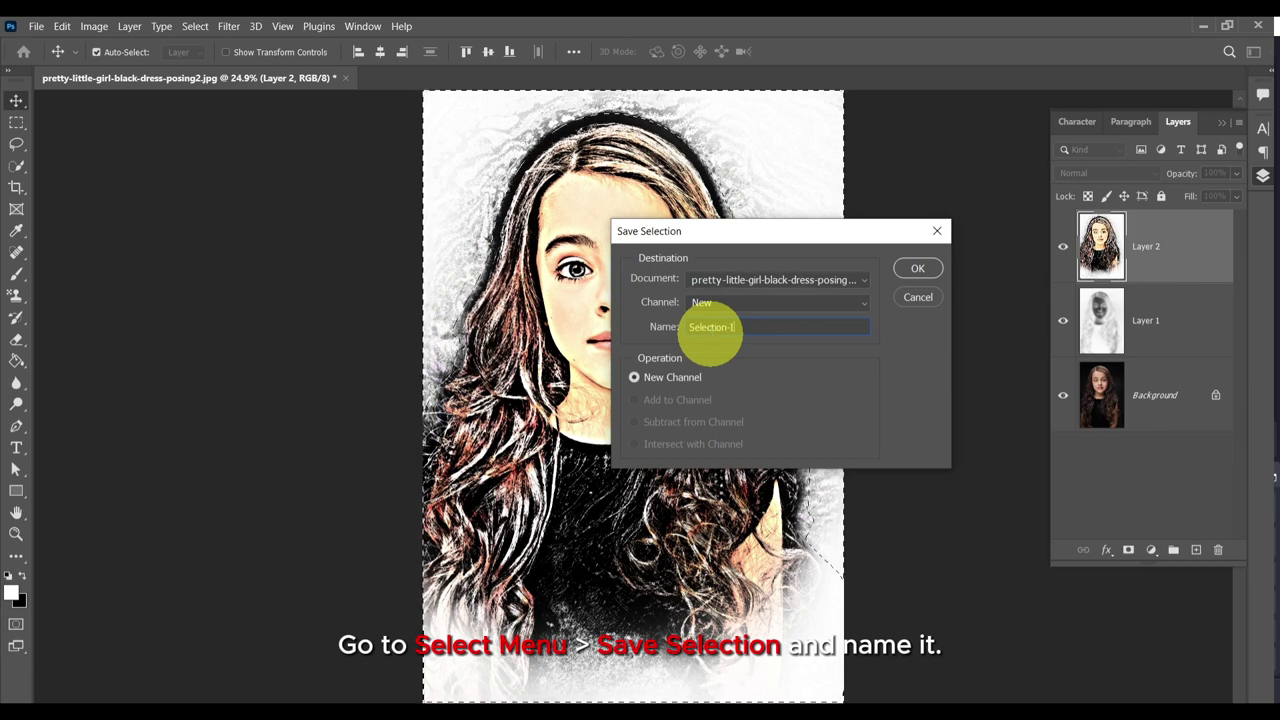
text(riverse)
click(921, 268)
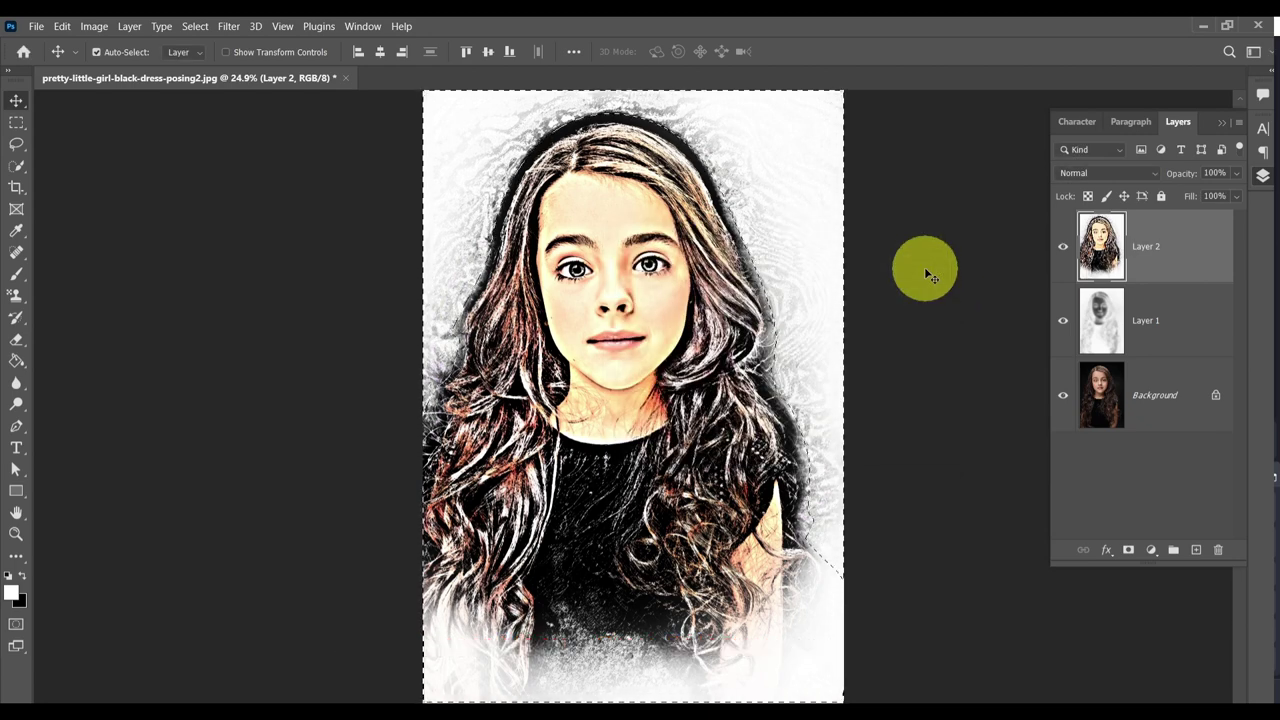
Step: Apply a Motion Blur to the selected background with an angle of 33° and a distance of 208 pixels
click(230, 30)
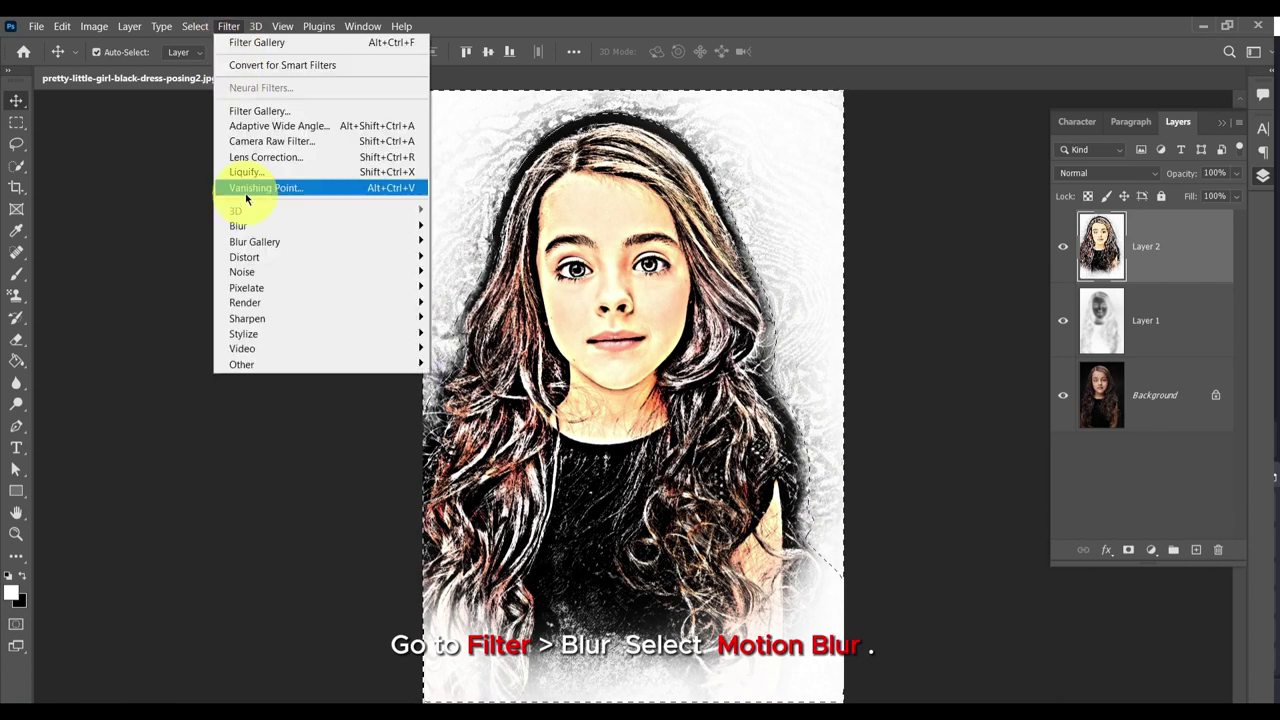
mouse_move(414, 226)
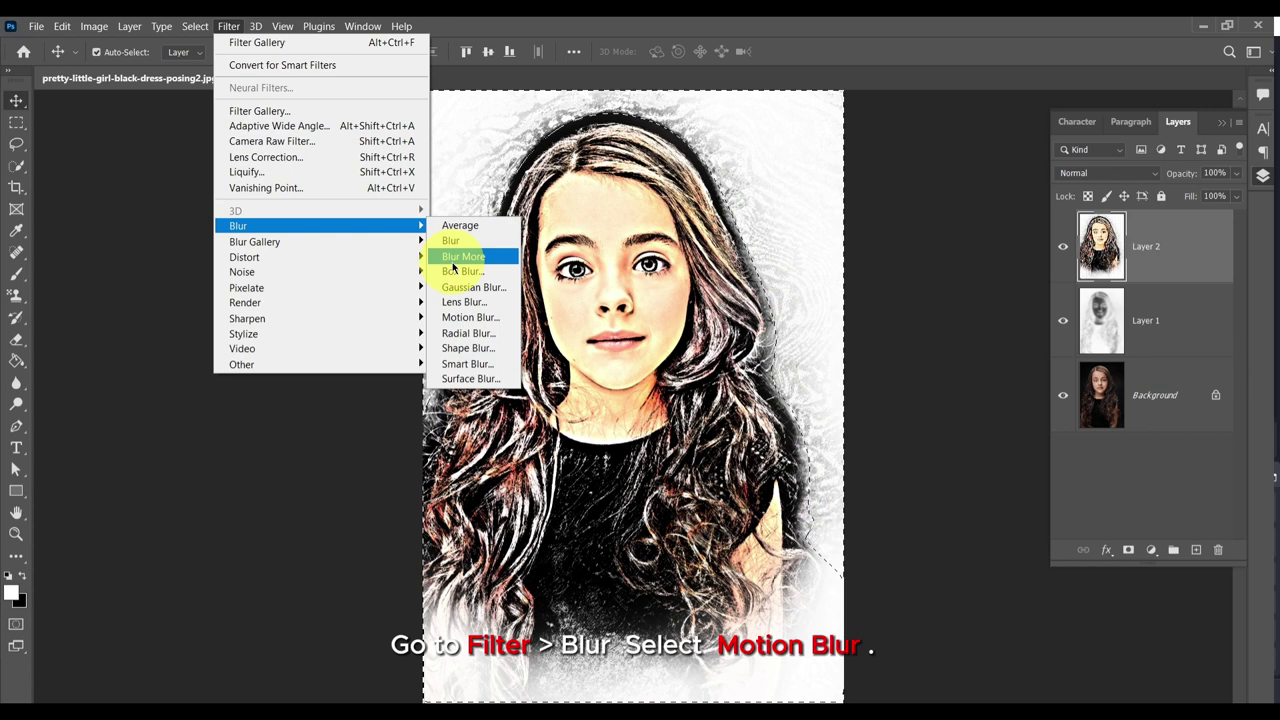
click(462, 318)
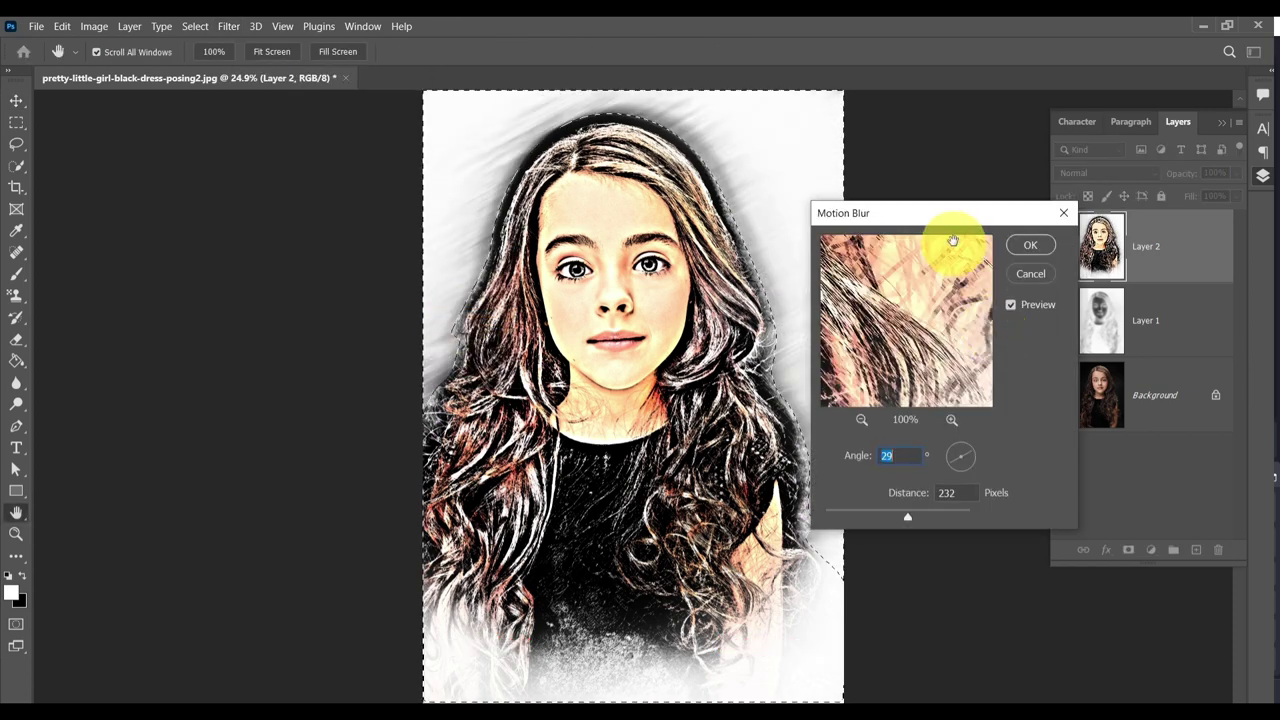
drag(951, 214, 975, 198)
drag(989, 436, 994, 434)
mouse_move(930, 499)
mouse_down()
mouse_move(948, 501)
mouse_move(928, 502)
mouse_up()
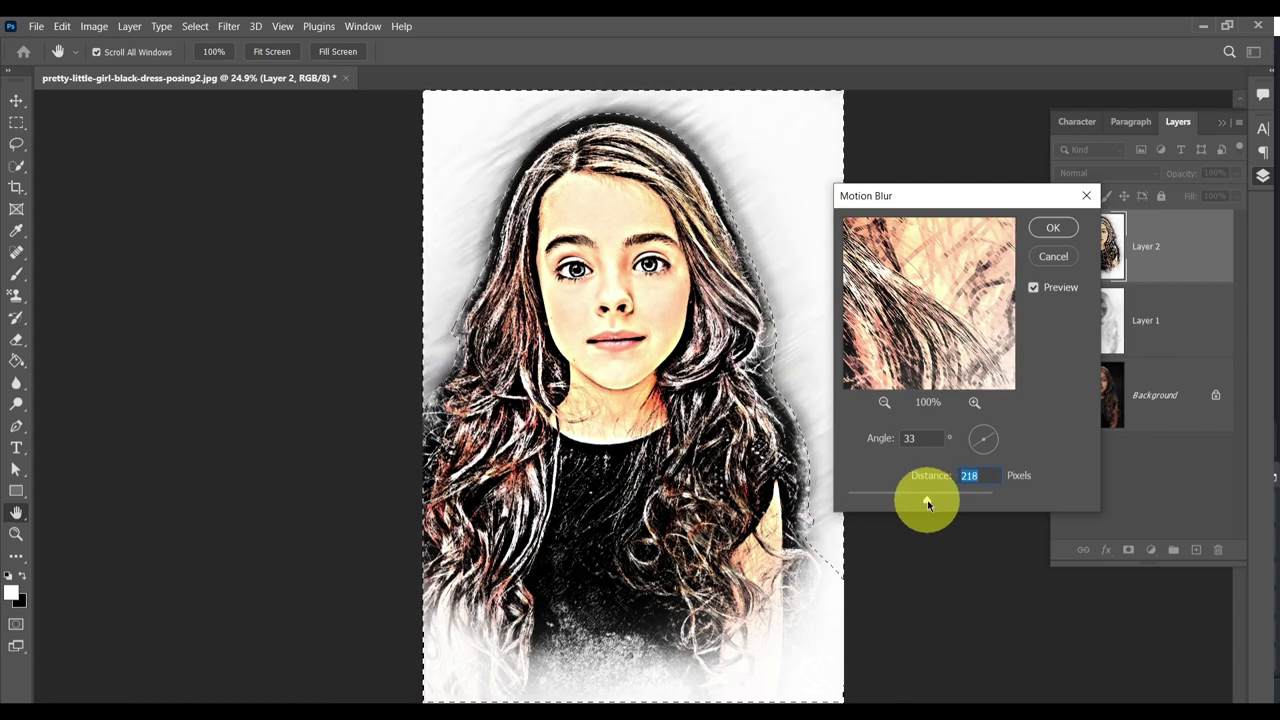
mouse_move(928, 503)
mouse_down()
mouse_move(963, 501)
mouse_move(925, 502)
mouse_up()
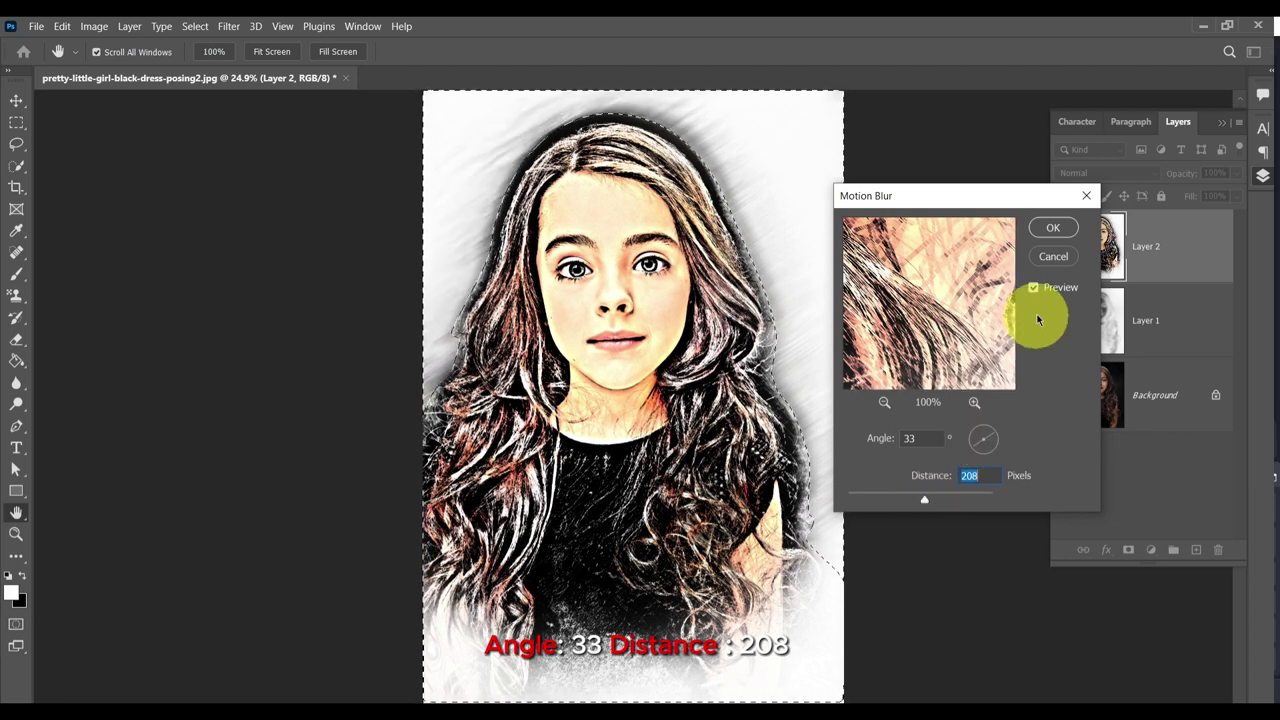
click(1052, 228)
key(v)
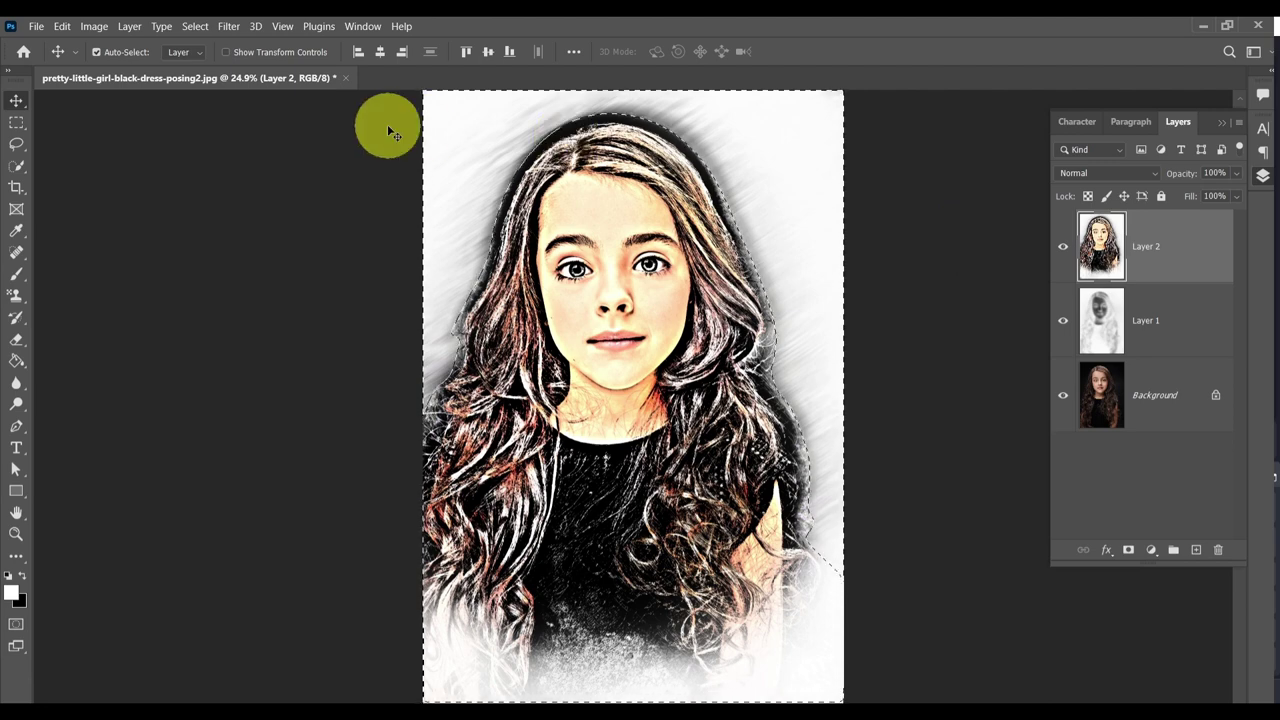
Step: Open the Filter Gallery for the selected background, fit its preview on screen and choose the Ocean Ripple effect from the Distort group
click(233, 31)
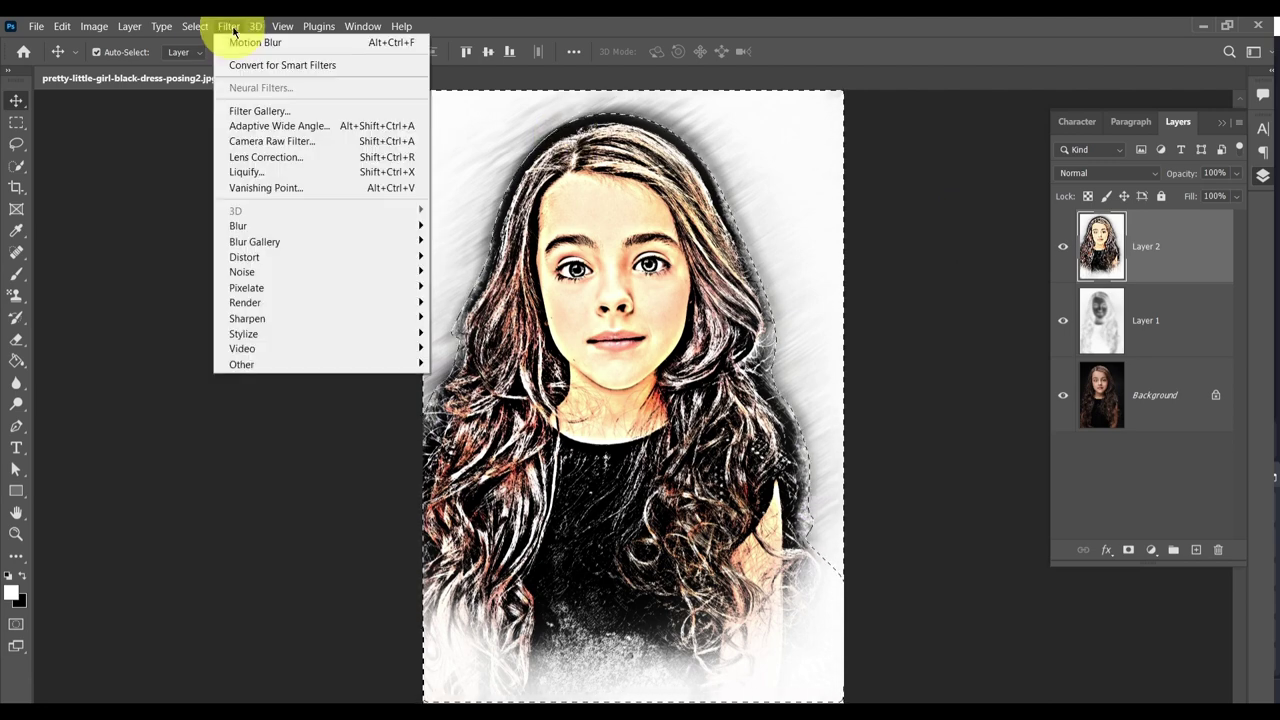
click(255, 112)
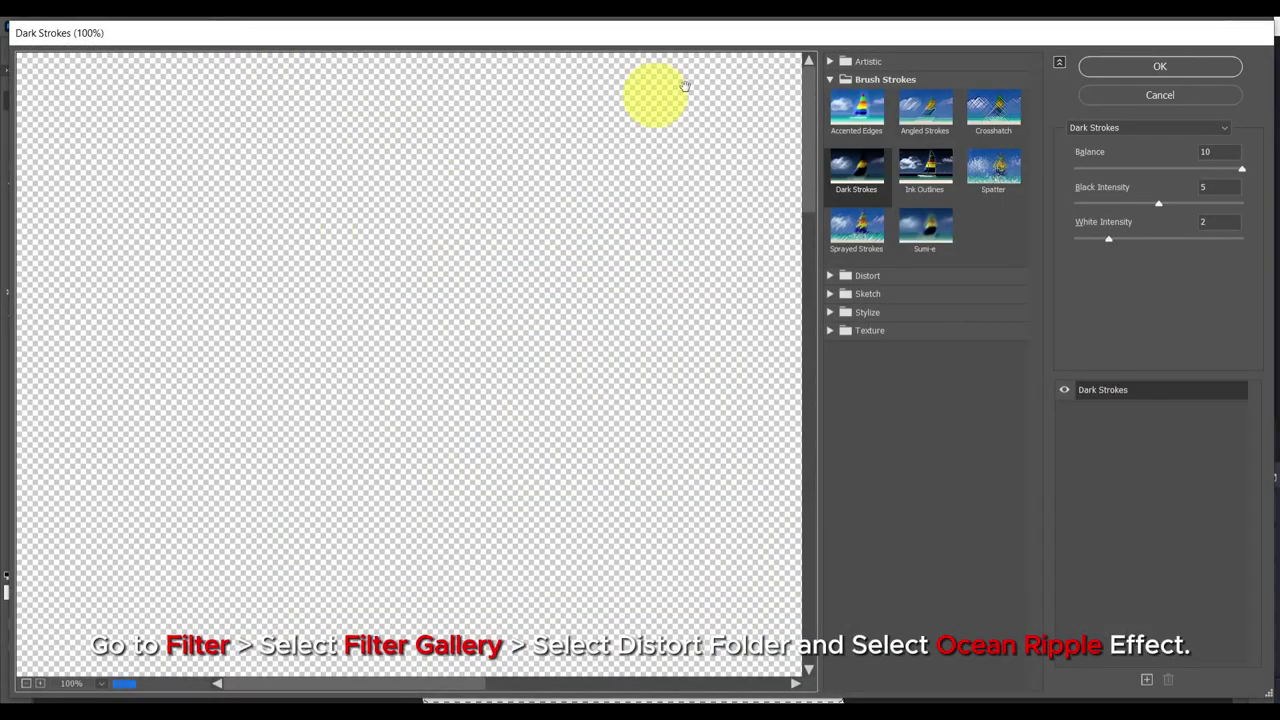
click(829, 80)
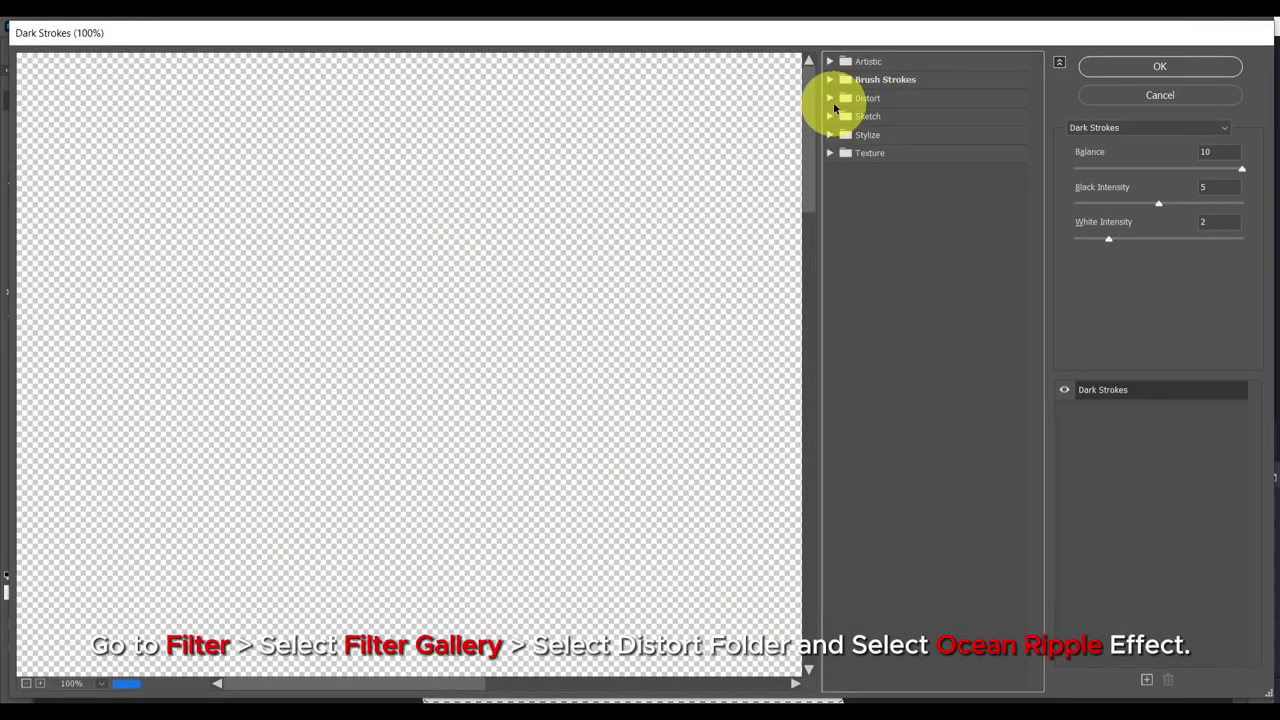
click(830, 116)
click(831, 117)
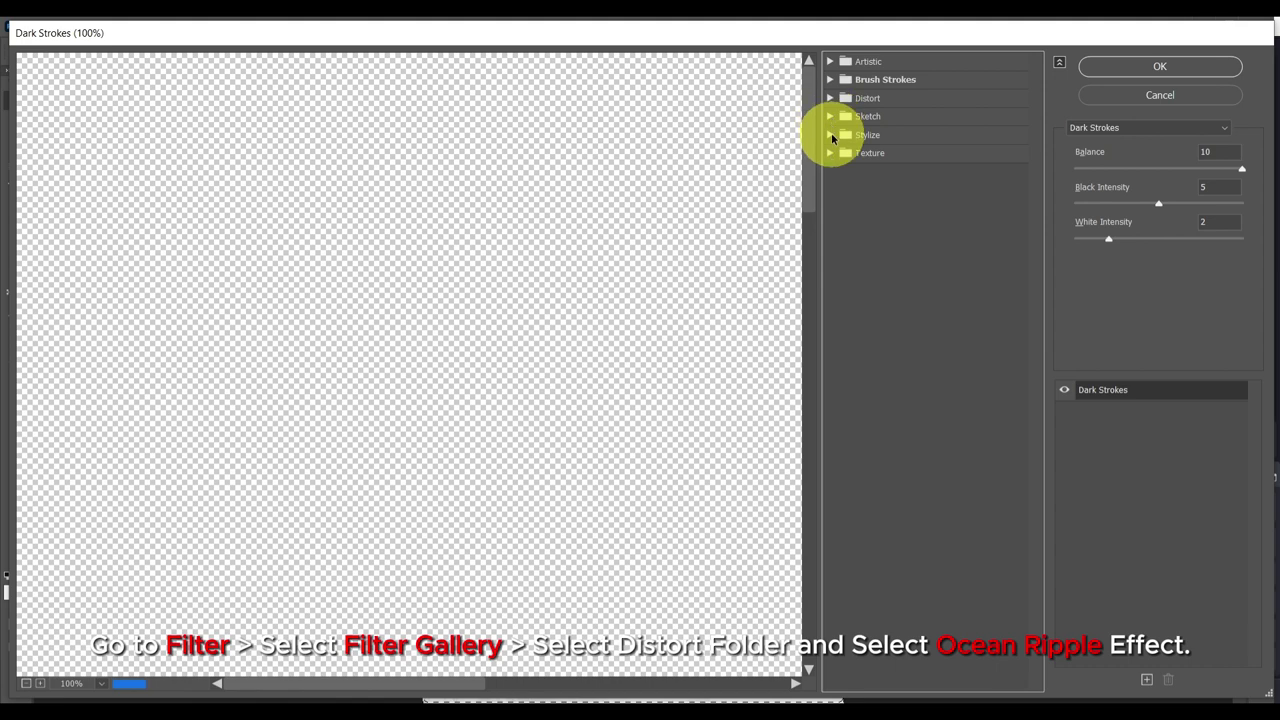
click(830, 99)
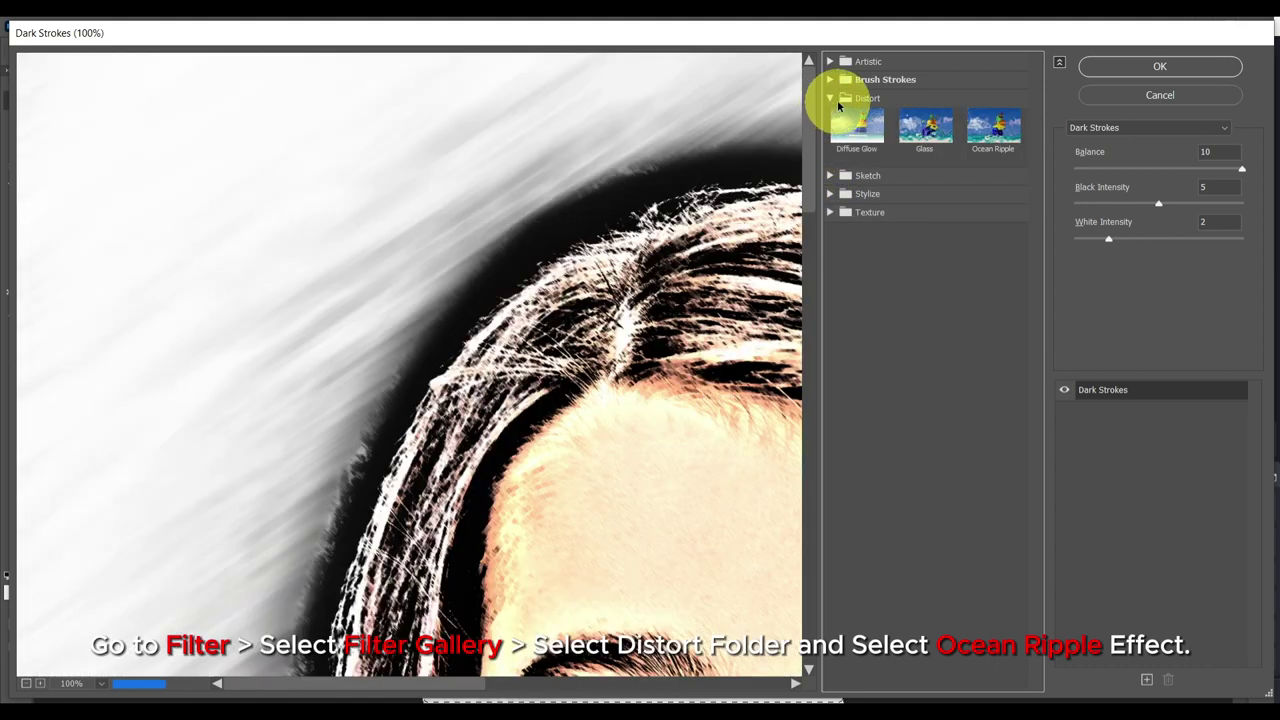
click(103, 685)
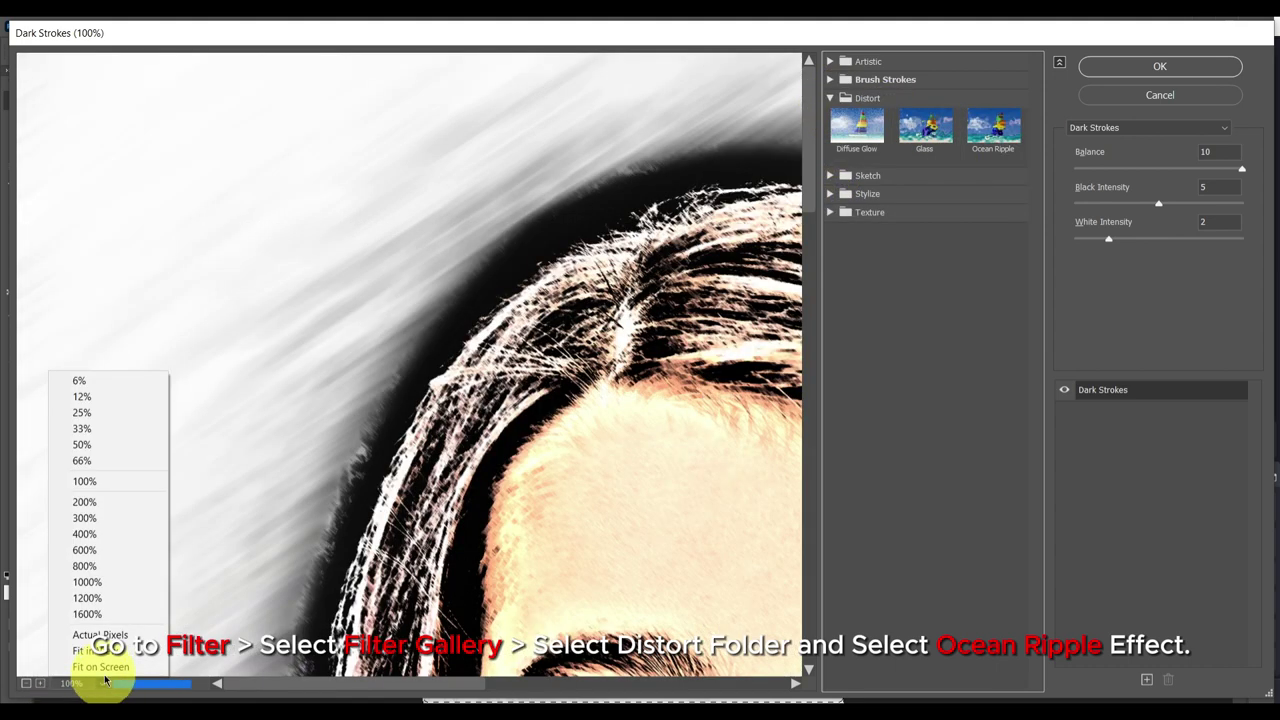
click(98, 663)
click(990, 130)
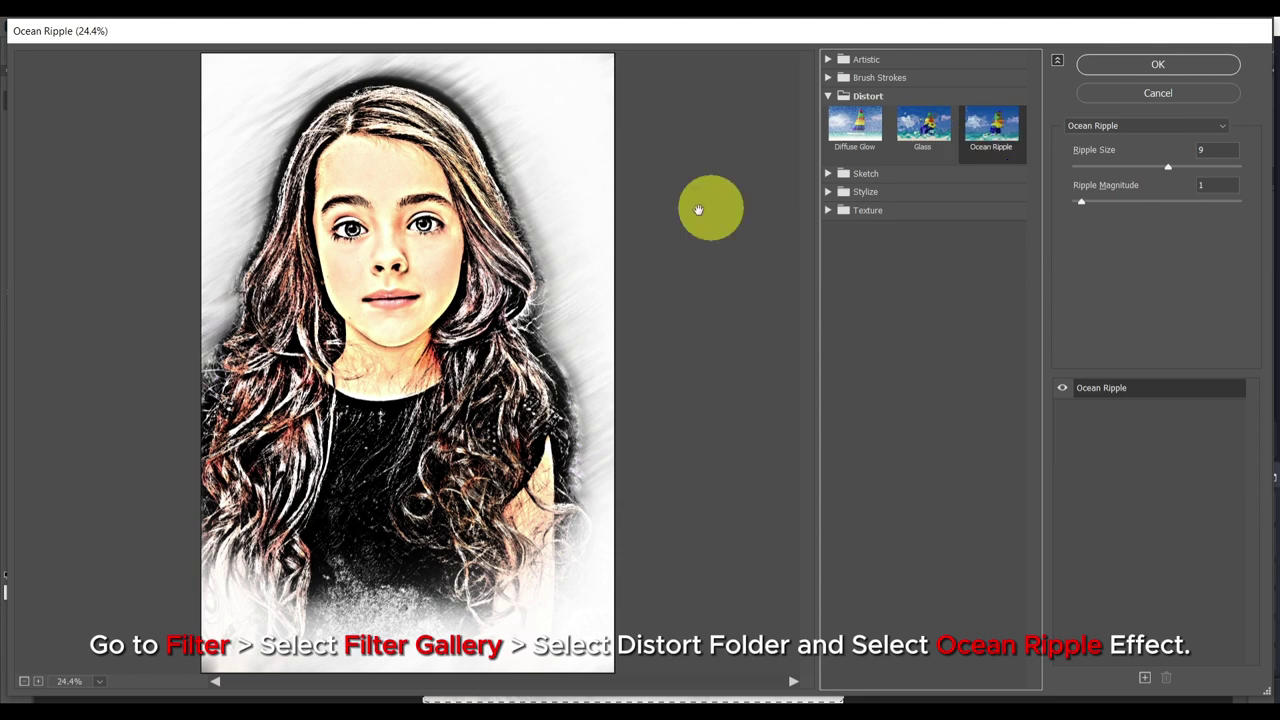
Step: Apply Ocean Ripple to the background with a ripple size of 15 and a ripple magnitude of 10, and clear the selection
drag(1170, 167, 1241, 171)
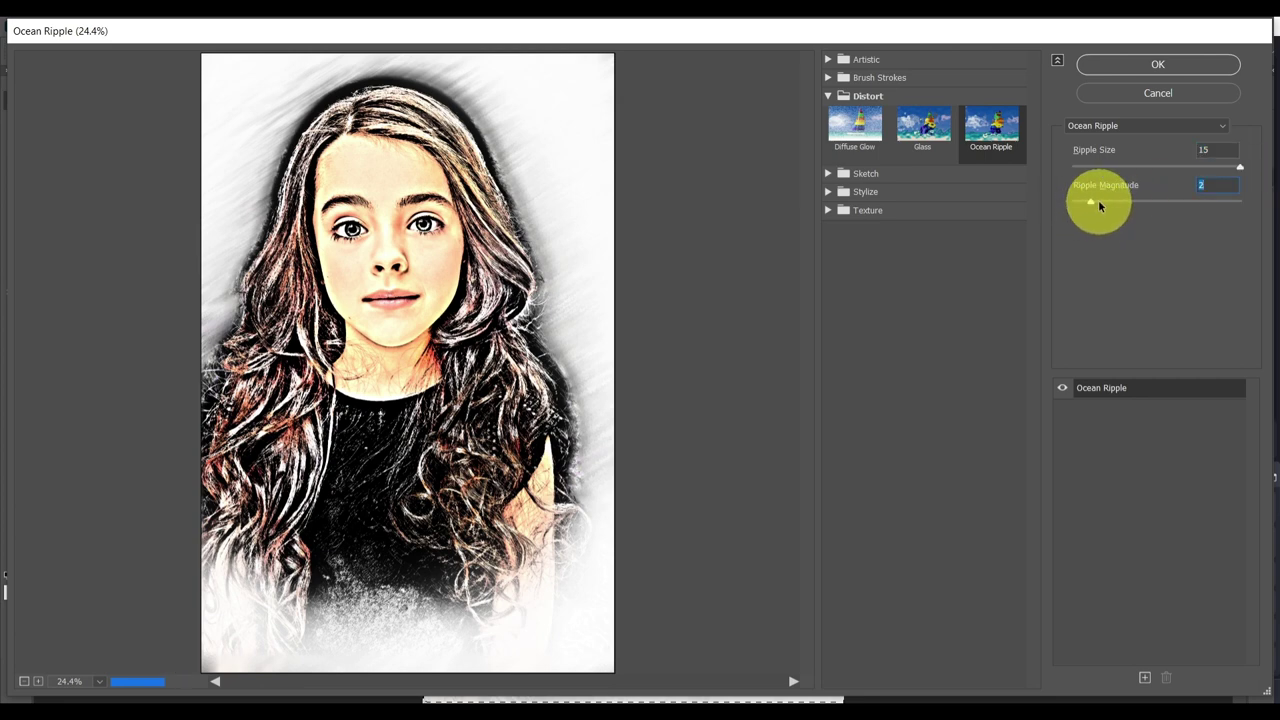
drag(1118, 205, 1155, 203)
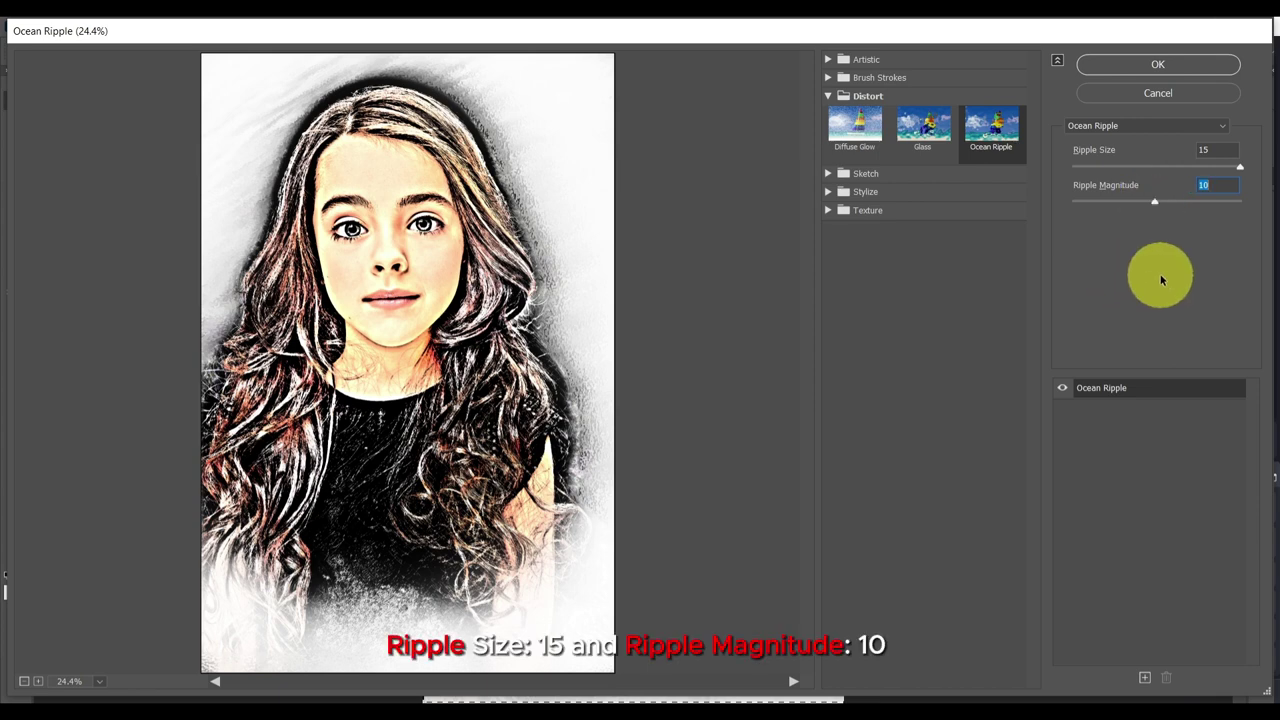
click(1143, 65)
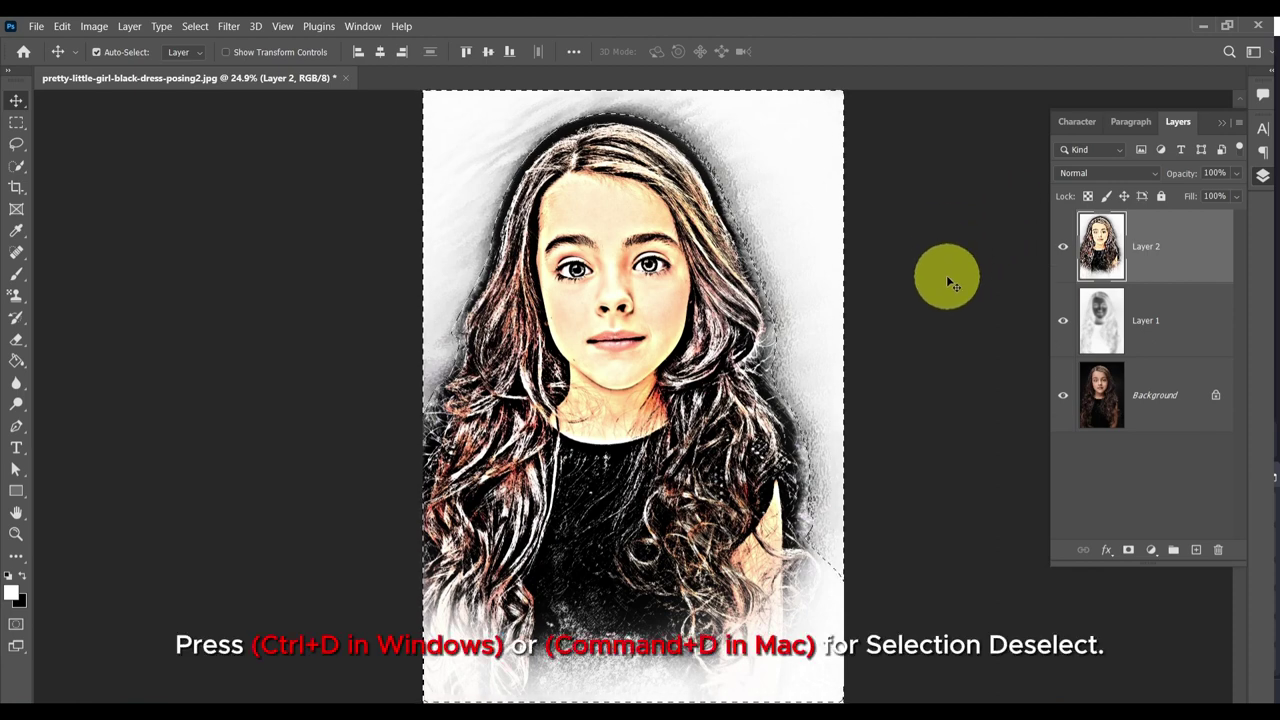
key(ctrl+d)
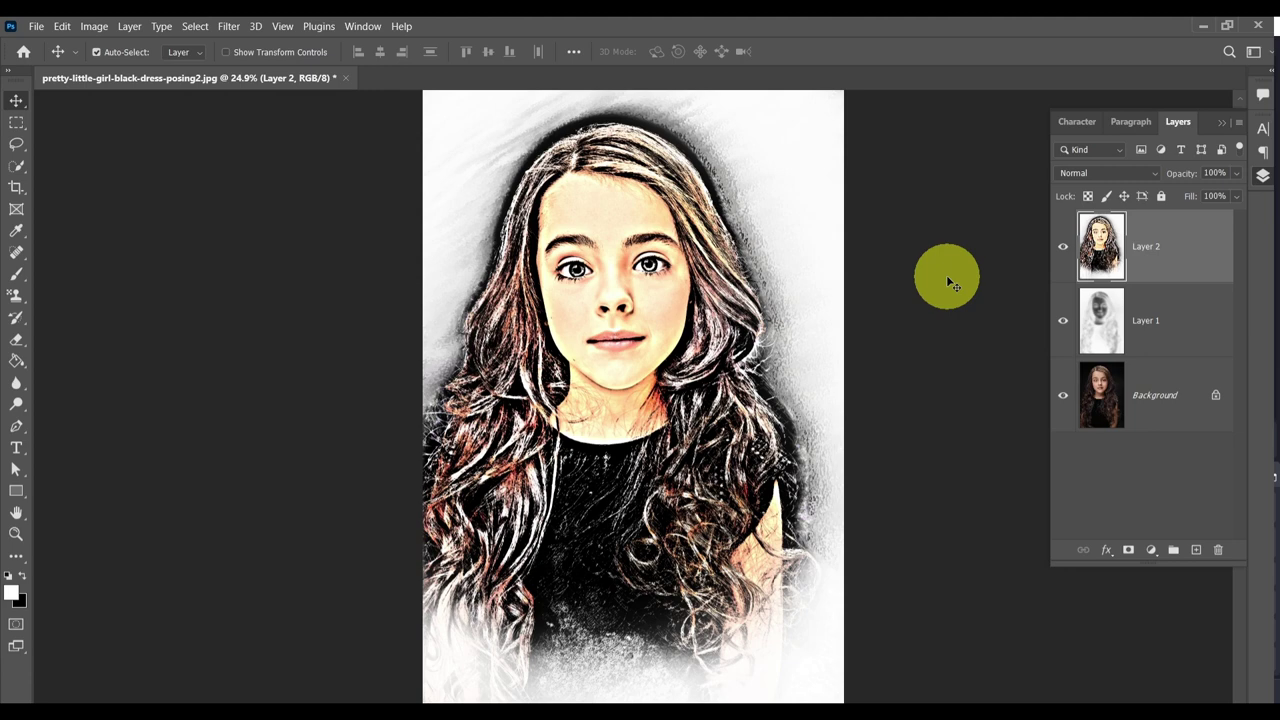
Step: Crop thin strips off the lower edge and the right edge of the image
click(17, 188)
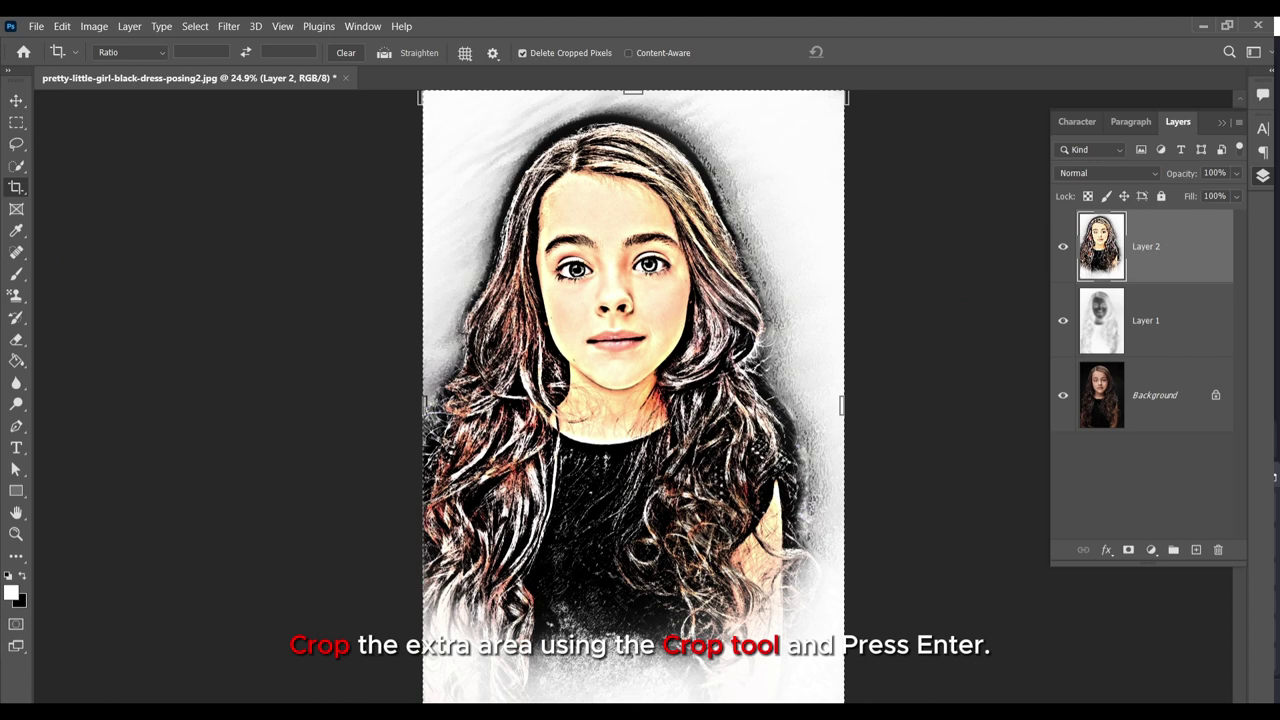
key(ctrl+minus)
drag(634, 613, 636, 607)
key(Return)
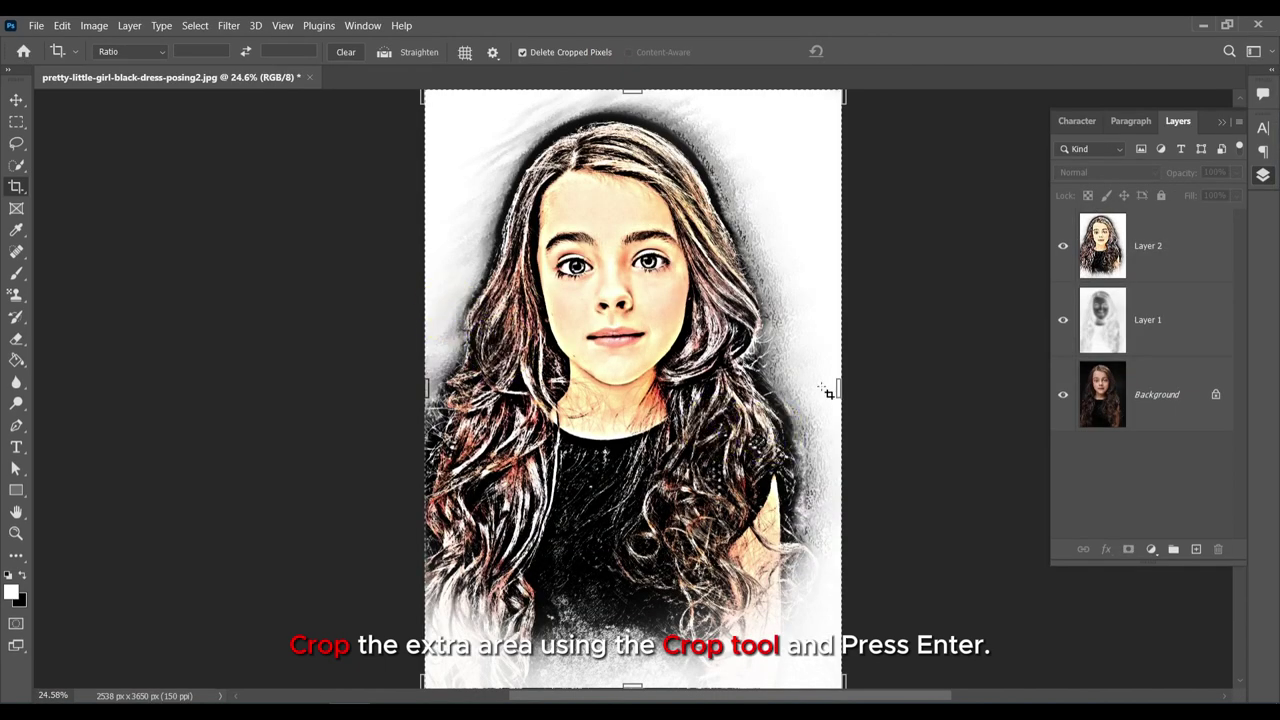
drag(828, 393, 828, 391)
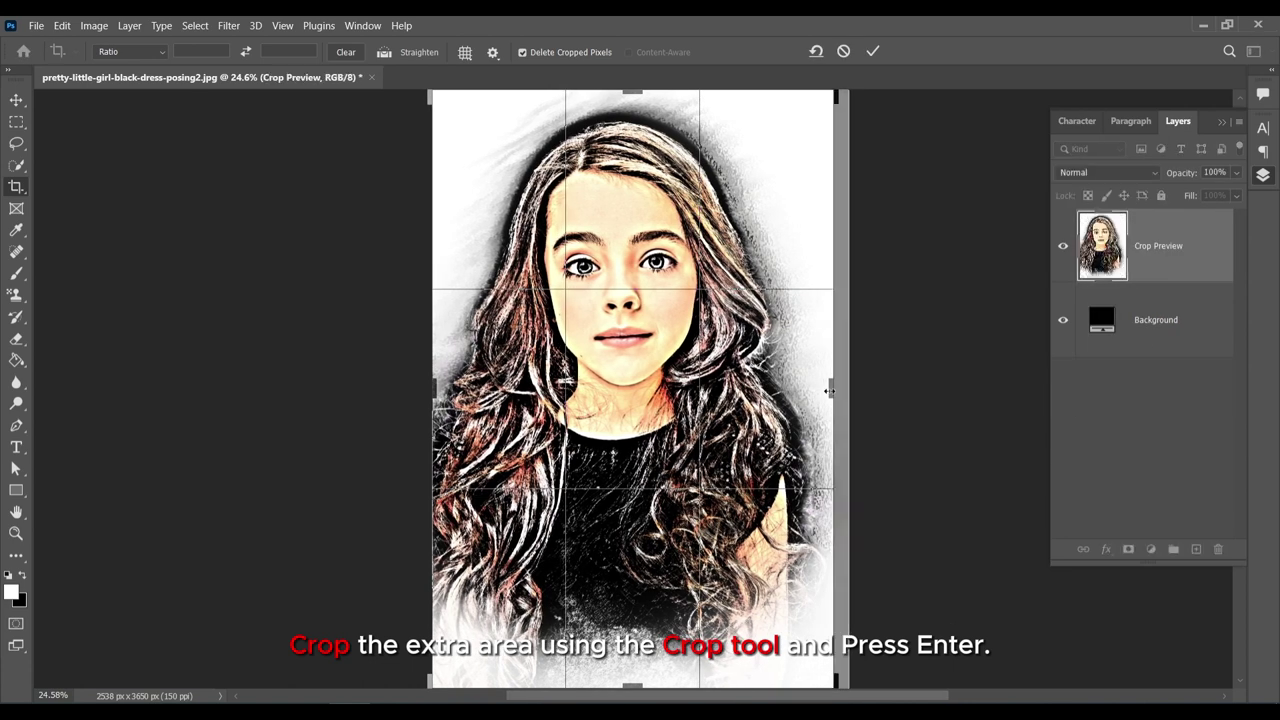
key(Return)
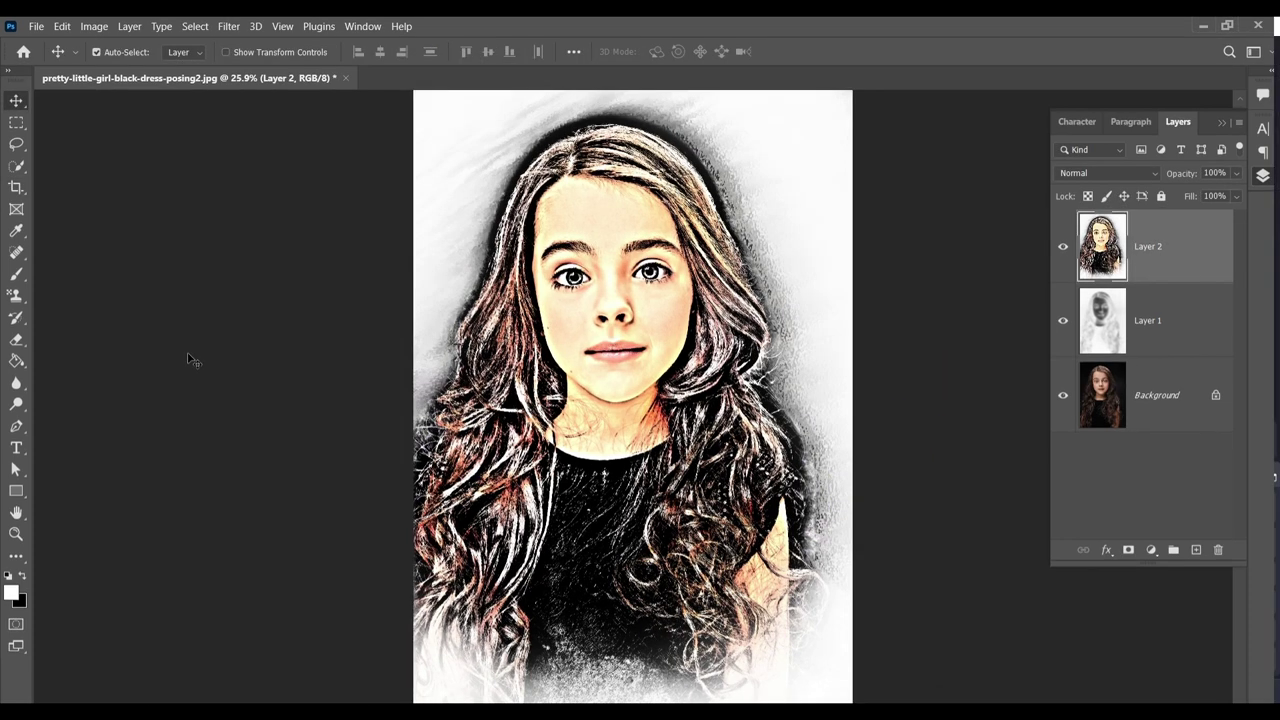
Step: Examine the sketch effect on the girl's face, hair and neck up close in full-screen view
key(f)
key(f)
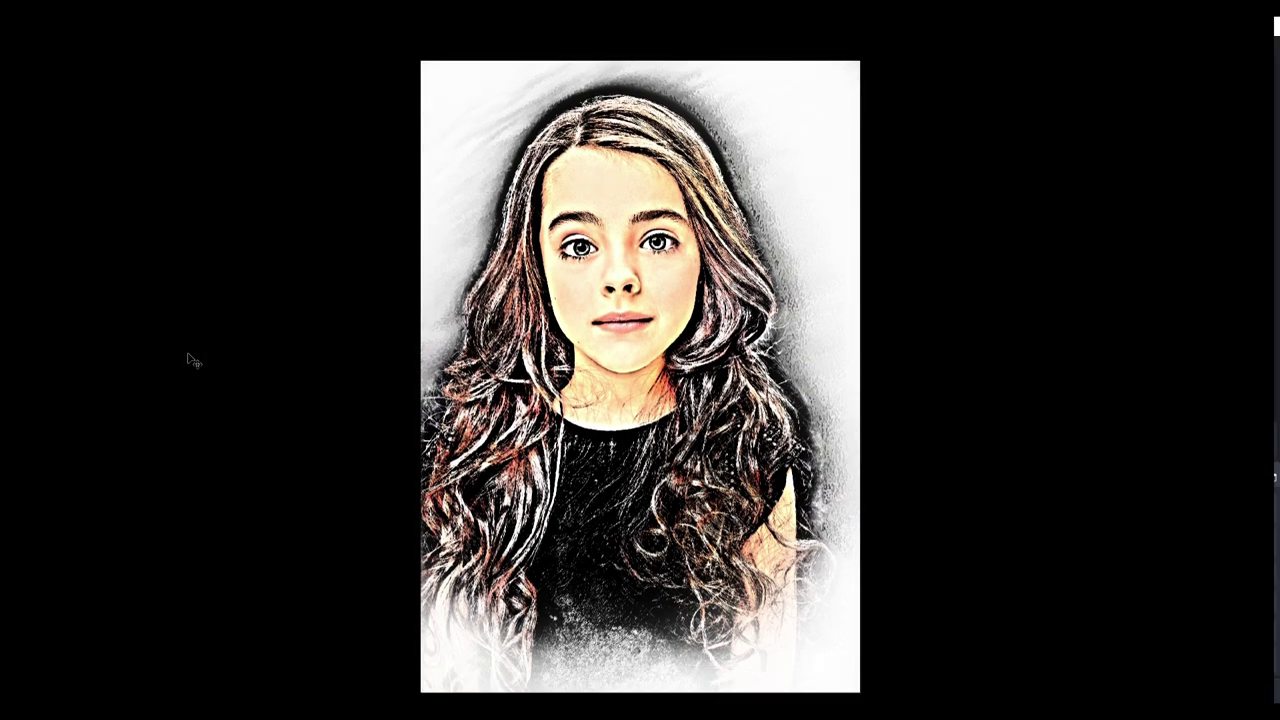
key(ctrl+plus)
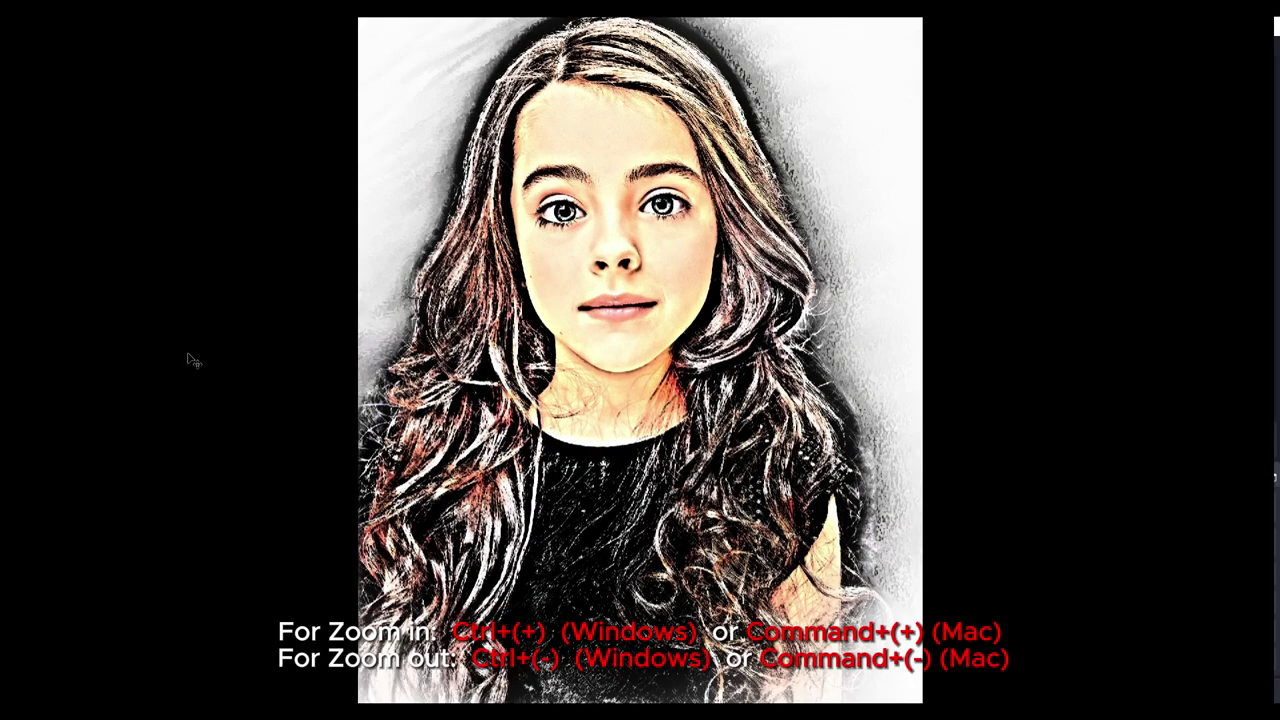
key(ctrl+plus)
drag(597, 367, 587, 607)
drag(649, 570, 654, 337)
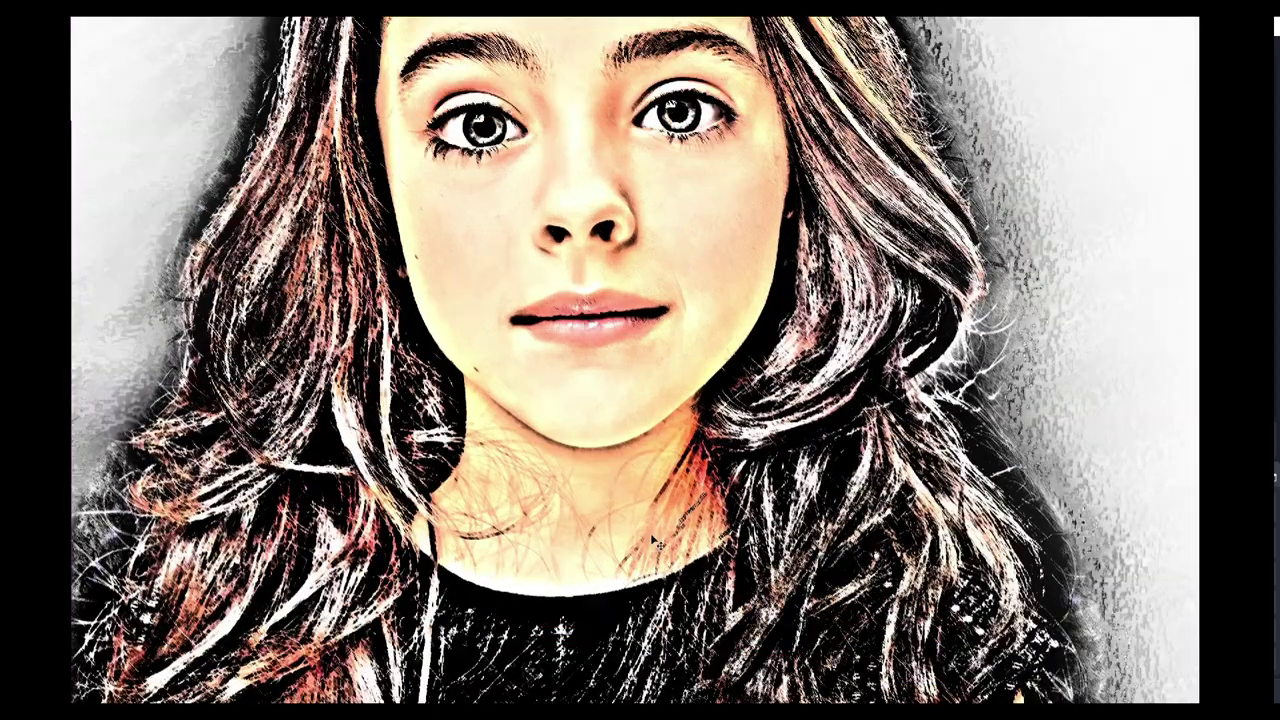
key(ctrl+plus)
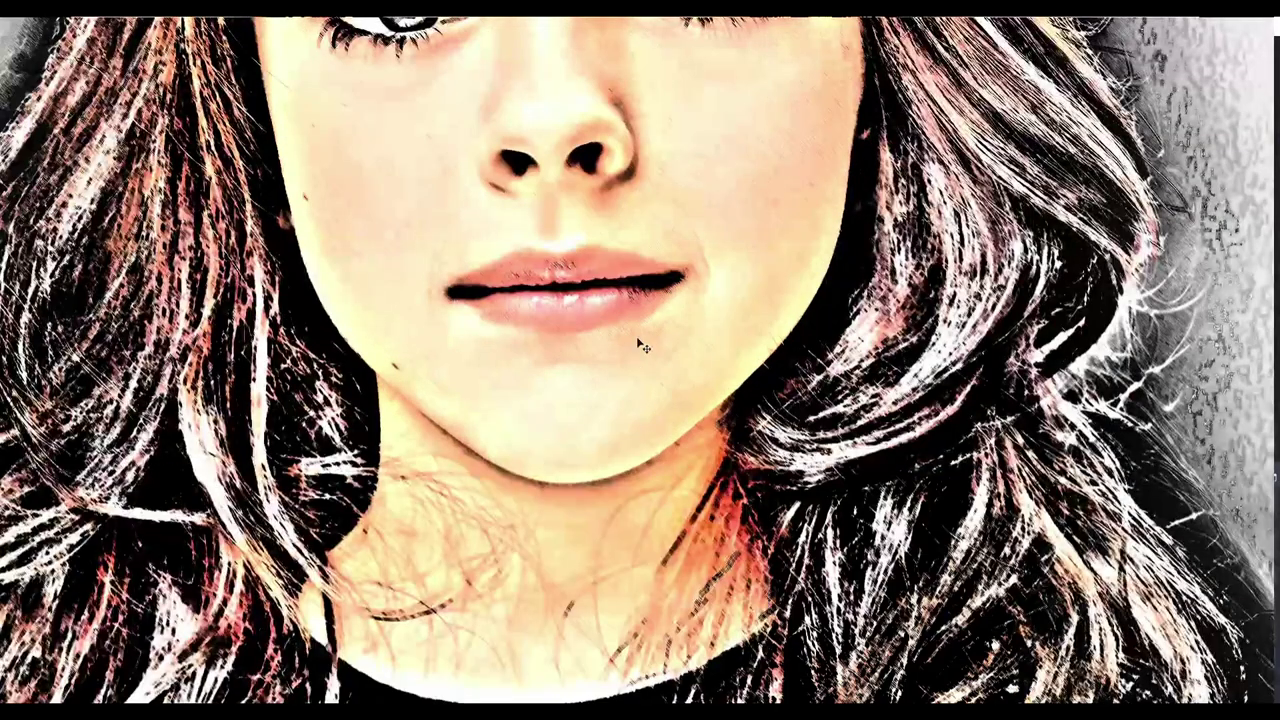
drag(611, 287, 641, 514)
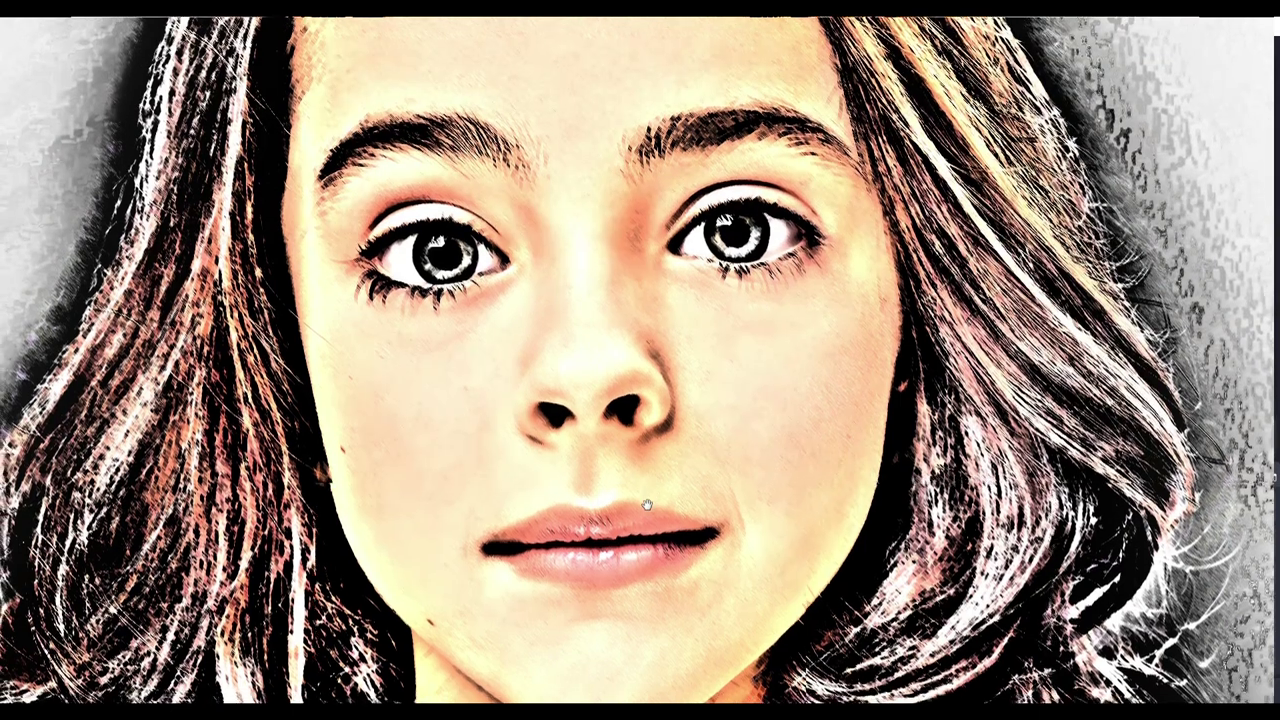
drag(643, 503, 657, 382)
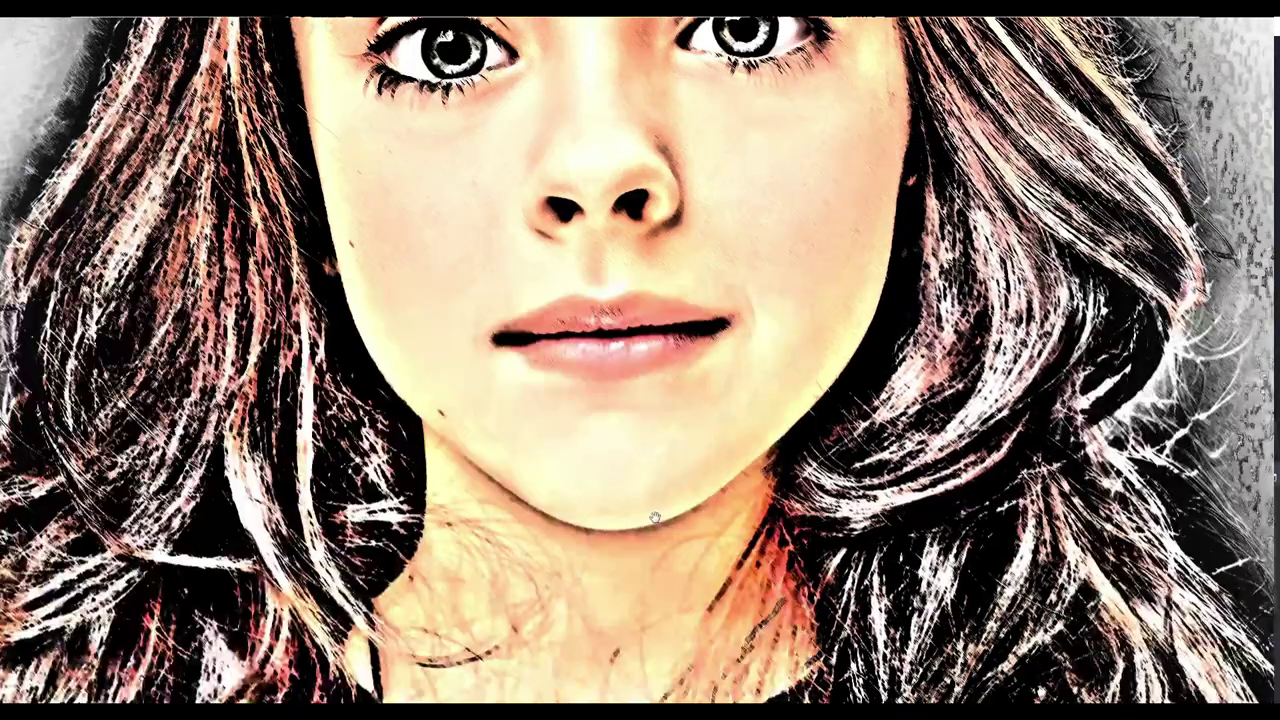
drag(649, 450, 651, 400)
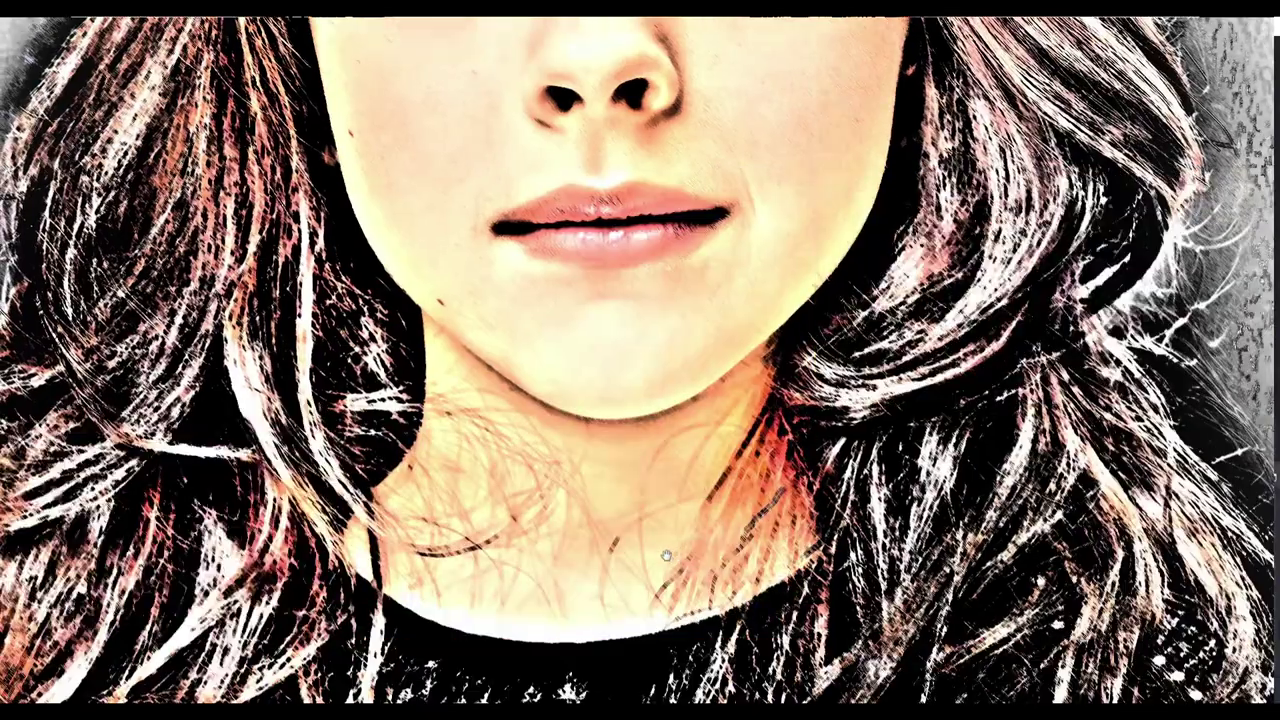
key(ctrl+0)
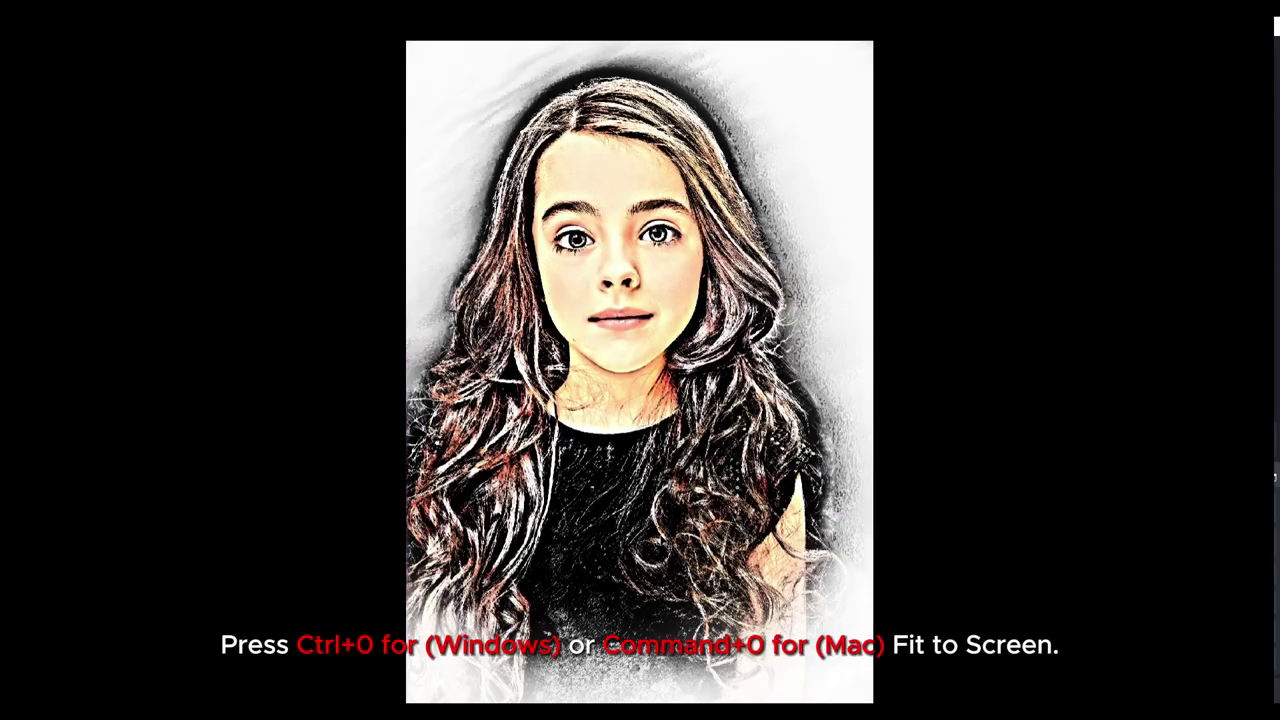
key(f)
key(f)
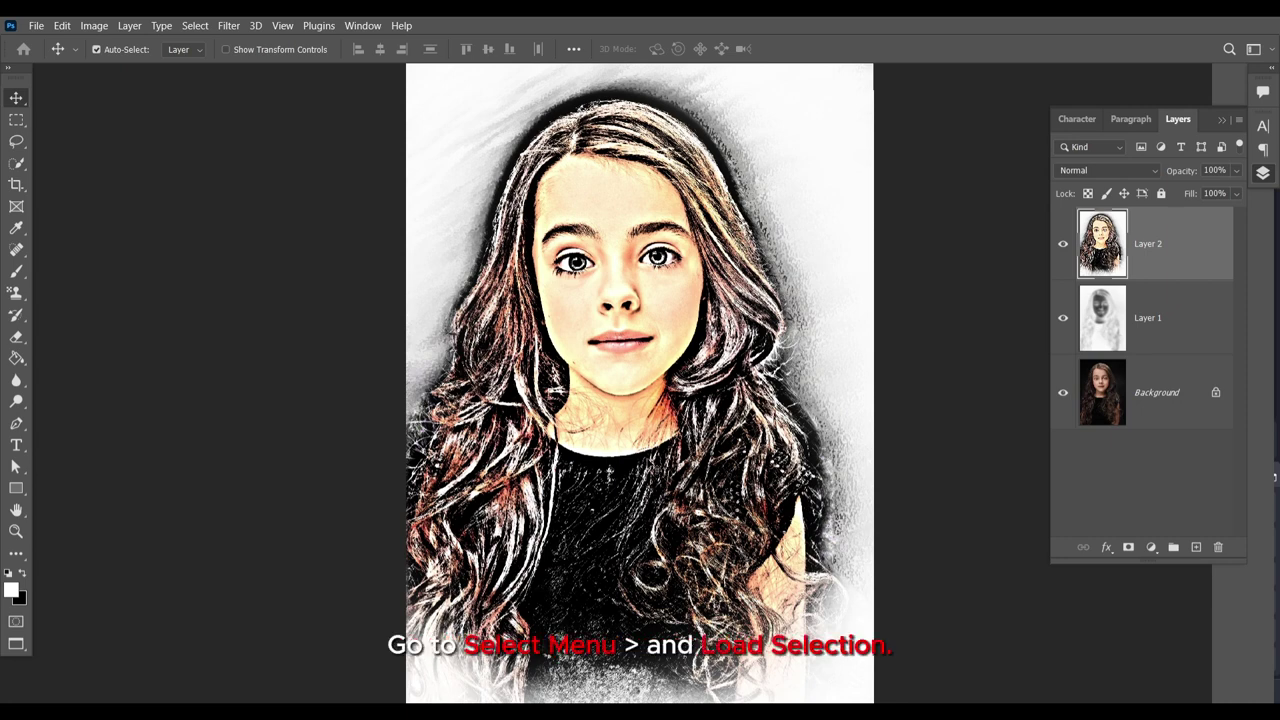
Step: Load the saved Selection-Inverse channel as a new selection around the girl
click(195, 26)
click(268, 370)
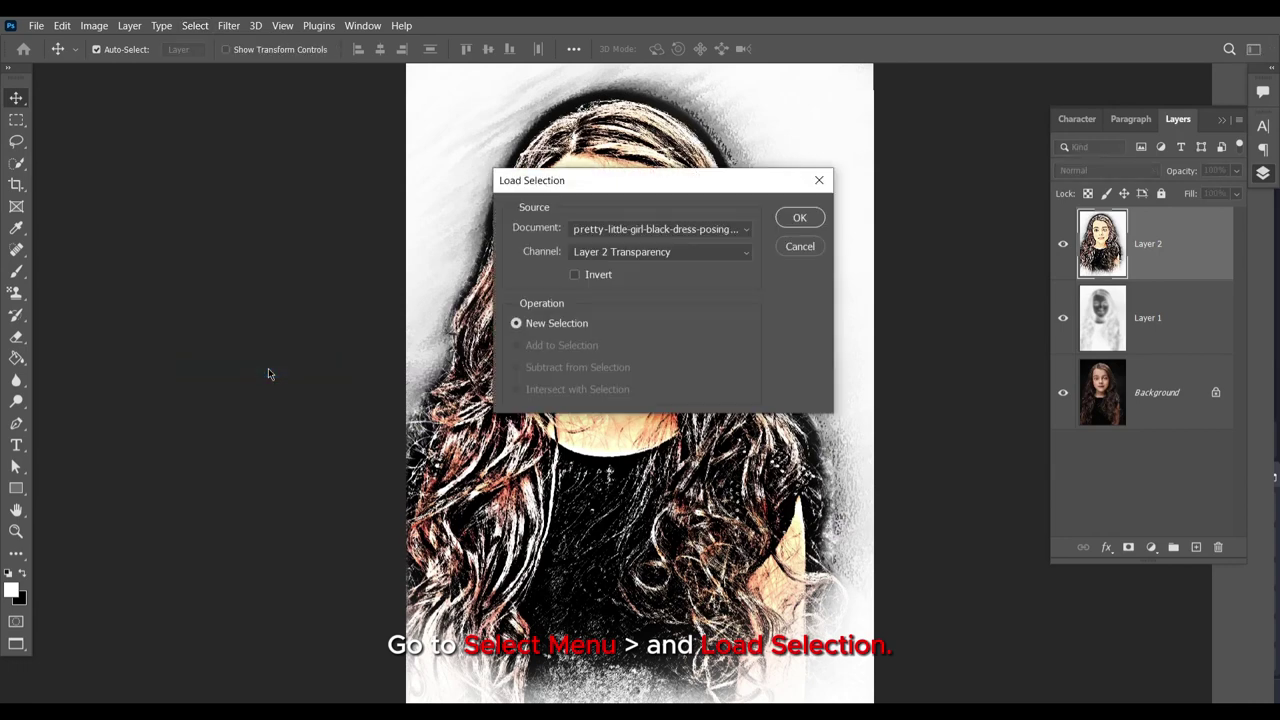
click(740, 259)
click(638, 295)
click(797, 218)
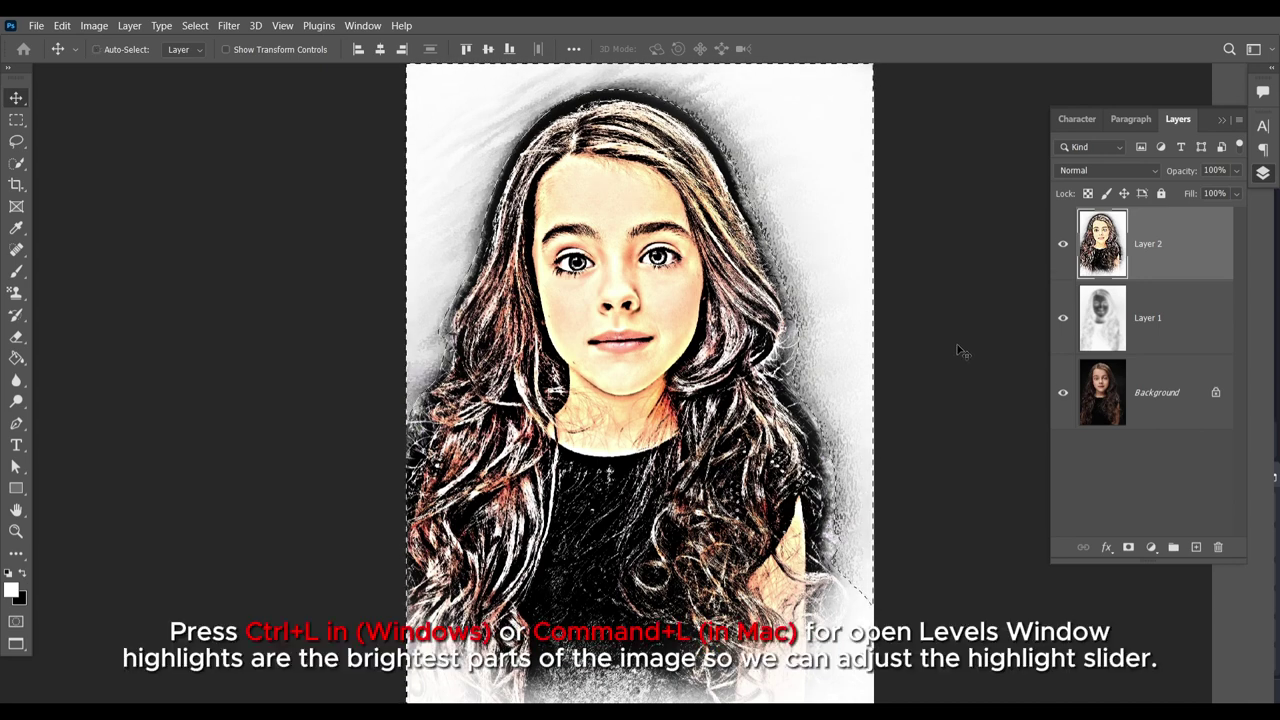
Step: Brighten the selected background with Levels by setting the highlight input level to 246, and clear the selection
key(ctrl+l)
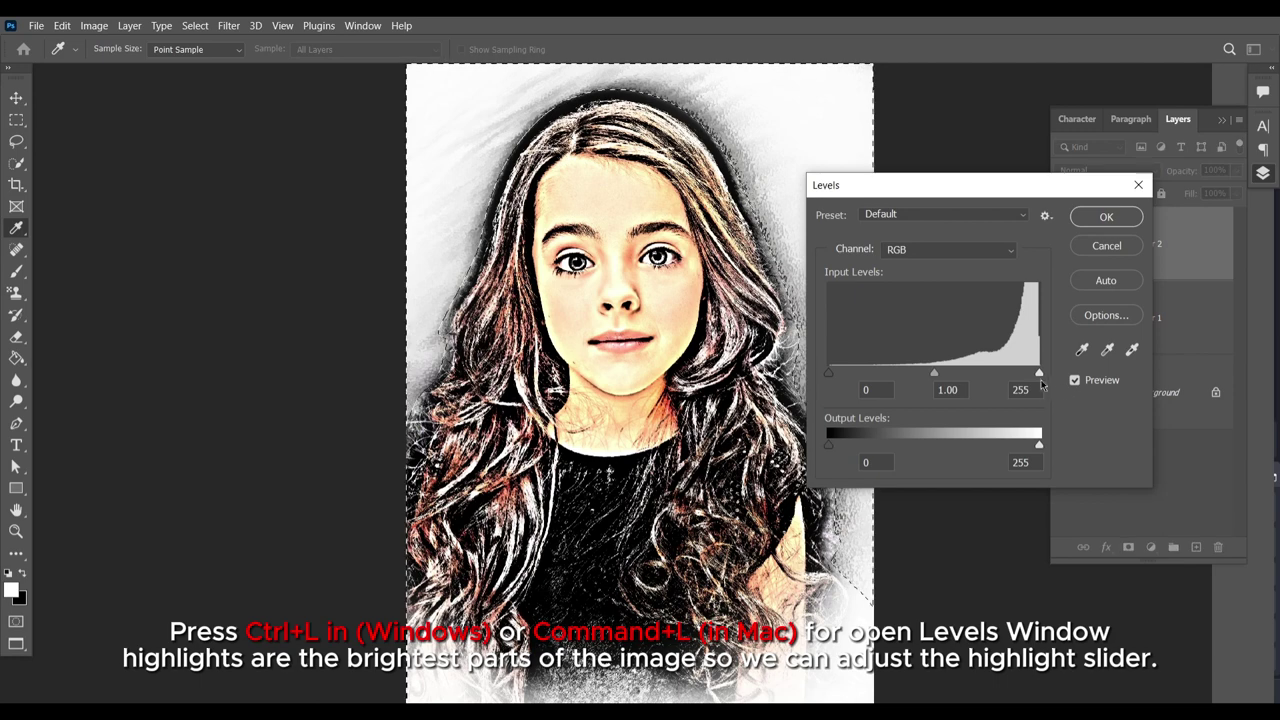
drag(1039, 374, 1021, 376)
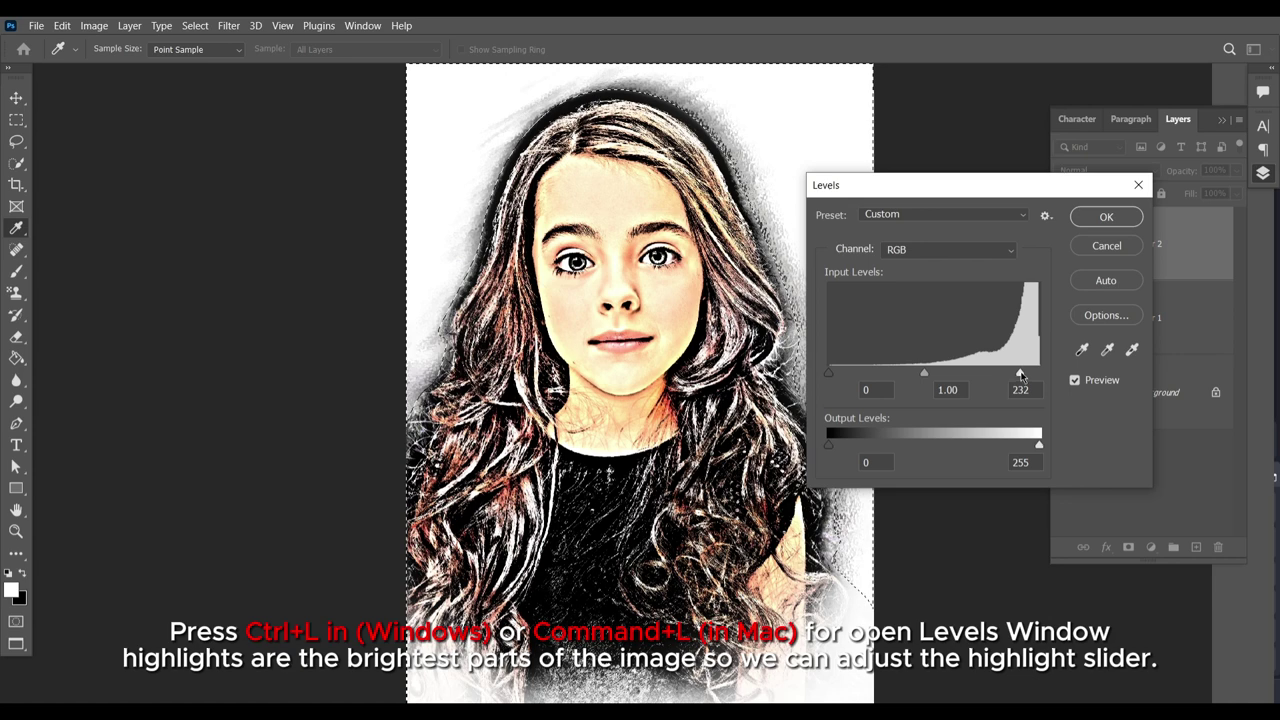
drag(1021, 375, 1028, 375)
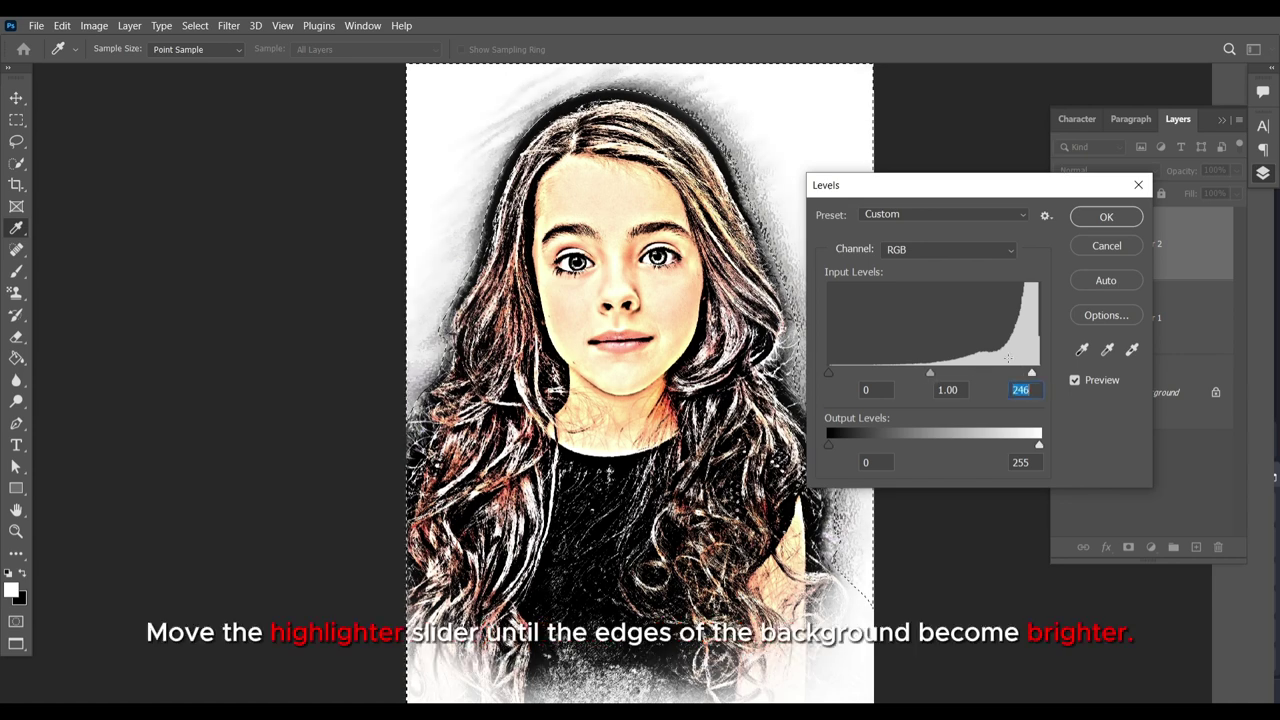
click(1104, 217)
key(ctrl+d)
click(800, 308)
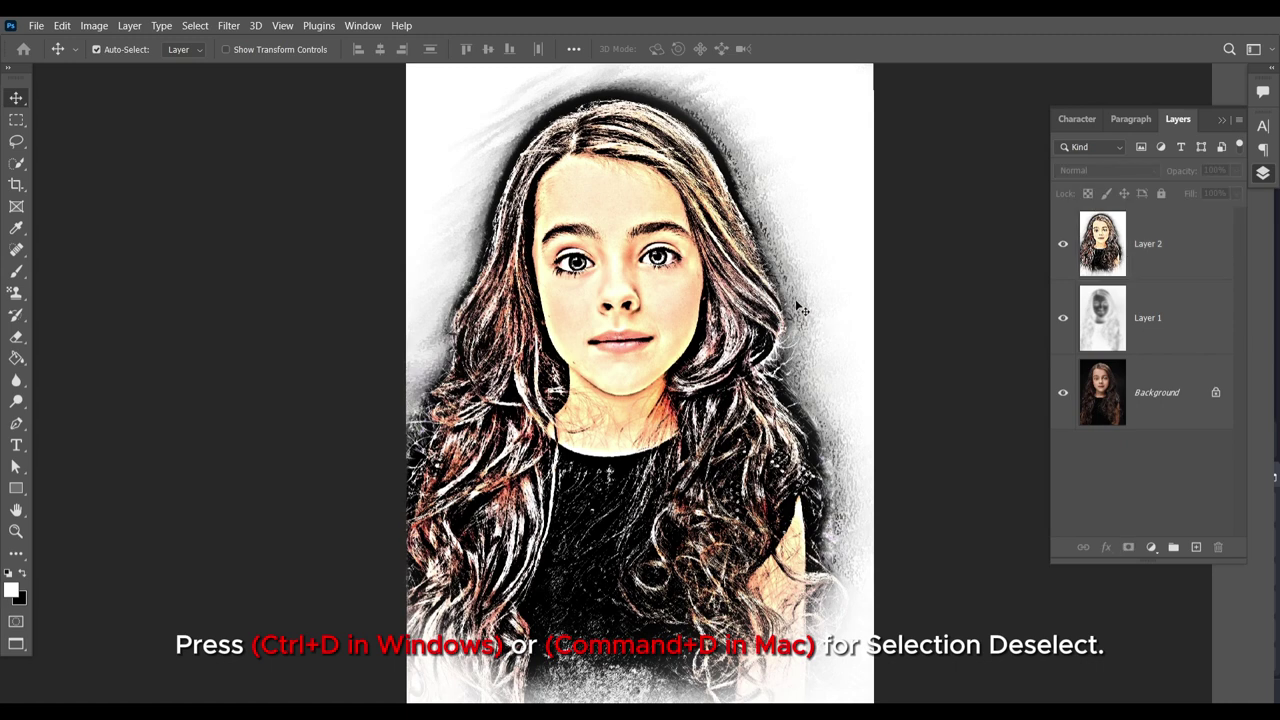